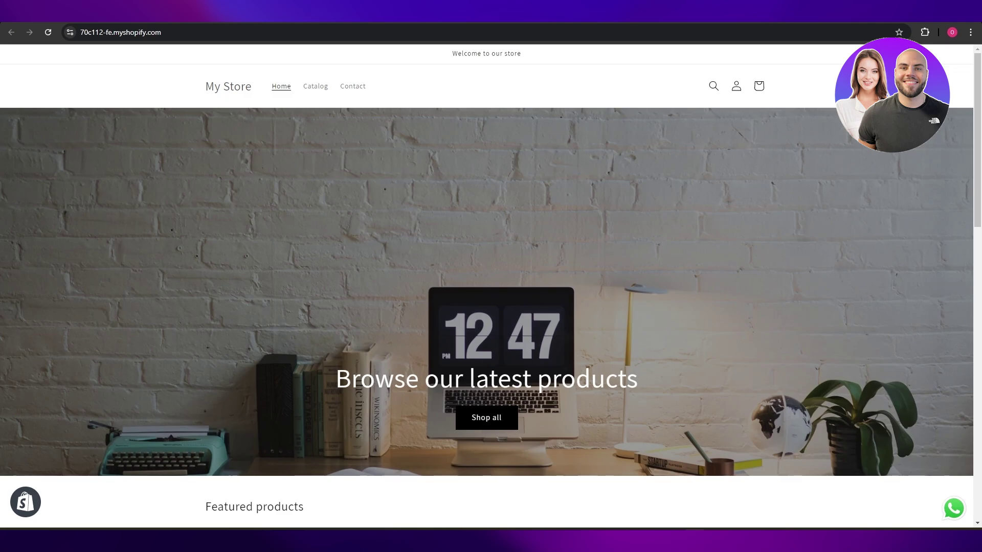
Scroll the storefront preview and highlight the 'Subscribe to our emails' footer heading.
{"action": "scroll", "coordinate": [626, 153], "scroll_direction": "down", "scroll_amount": 10}
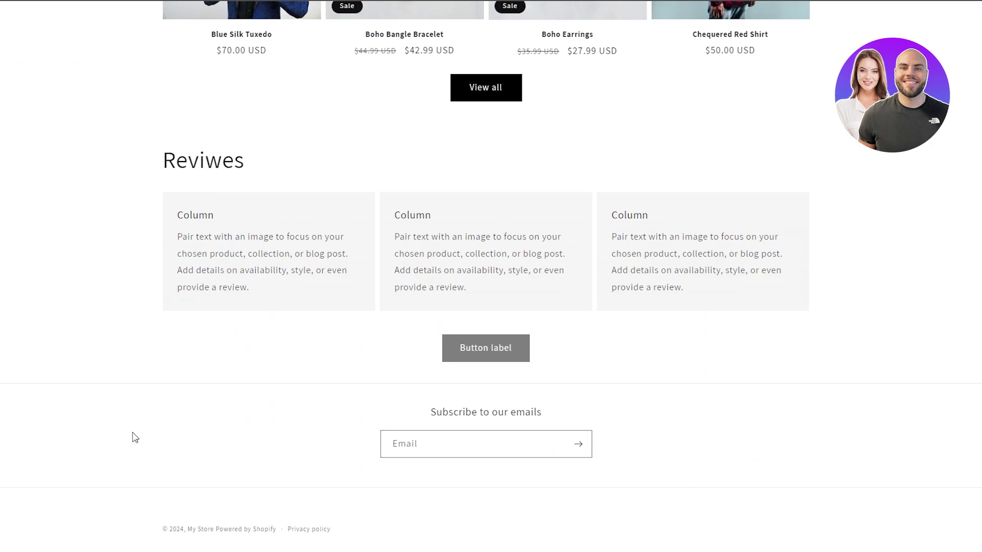
{"action": "triple_click", "coordinate": [412, 416]}
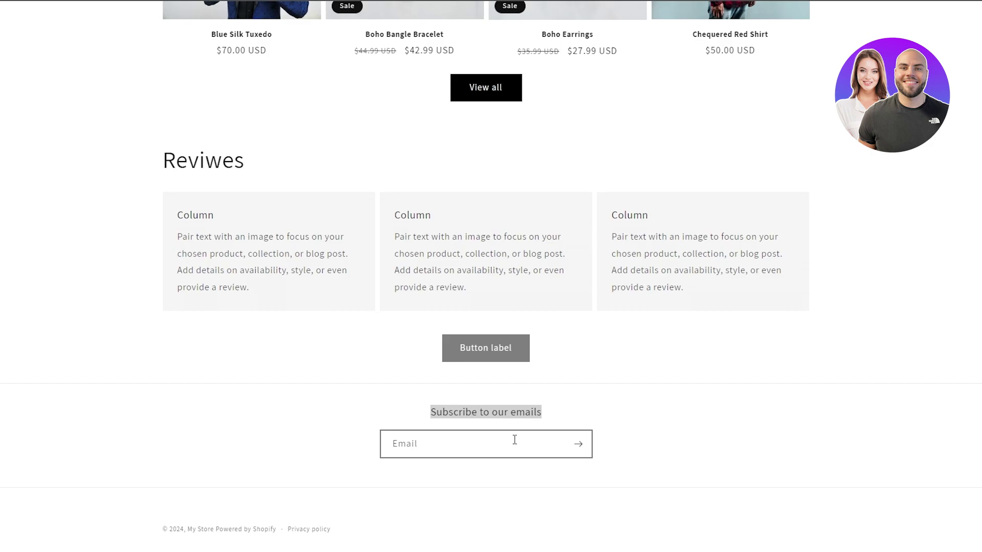
{"action": "scroll", "coordinate": [491, 432], "scroll_direction": "up", "scroll_amount": 2}
{"action": "scroll", "coordinate": [471, 416], "scroll_direction": "down", "scroll_amount": 2}
{"action": "scroll", "coordinate": [489, 358], "scroll_direction": "up", "scroll_amount": 1}
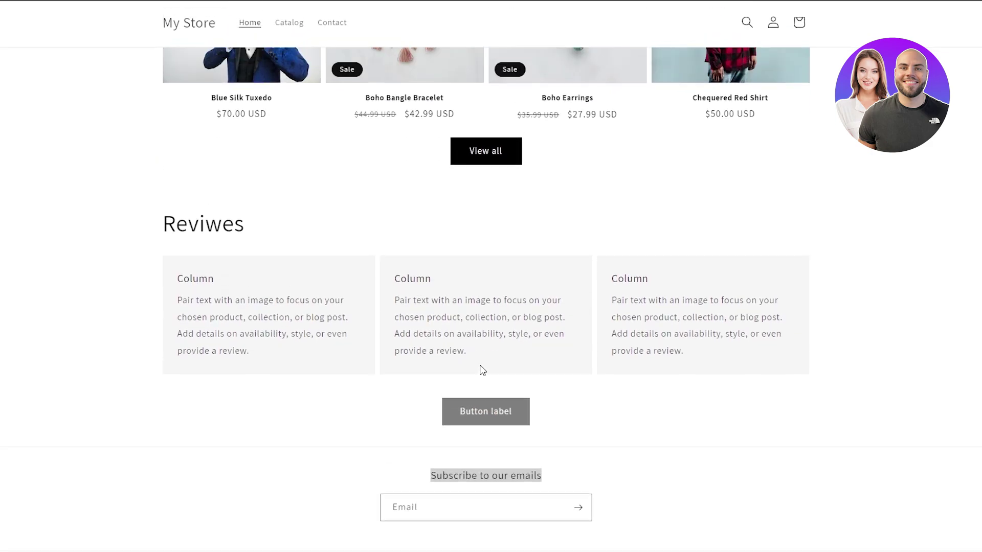
{"action": "scroll", "coordinate": [480, 225], "scroll_direction": "up", "scroll_amount": 9}
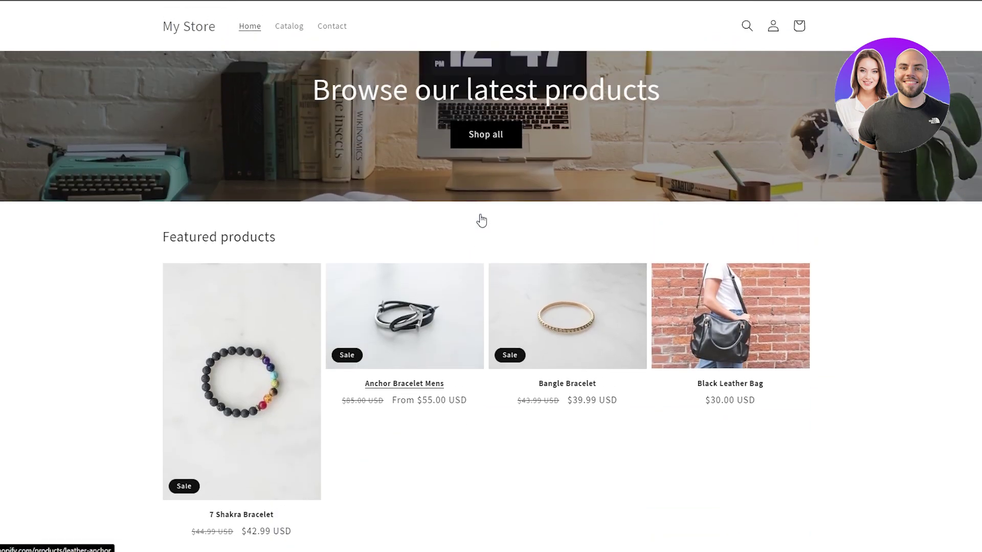
{"action": "scroll", "coordinate": [481, 221], "scroll_direction": "up", "scroll_amount": 2}
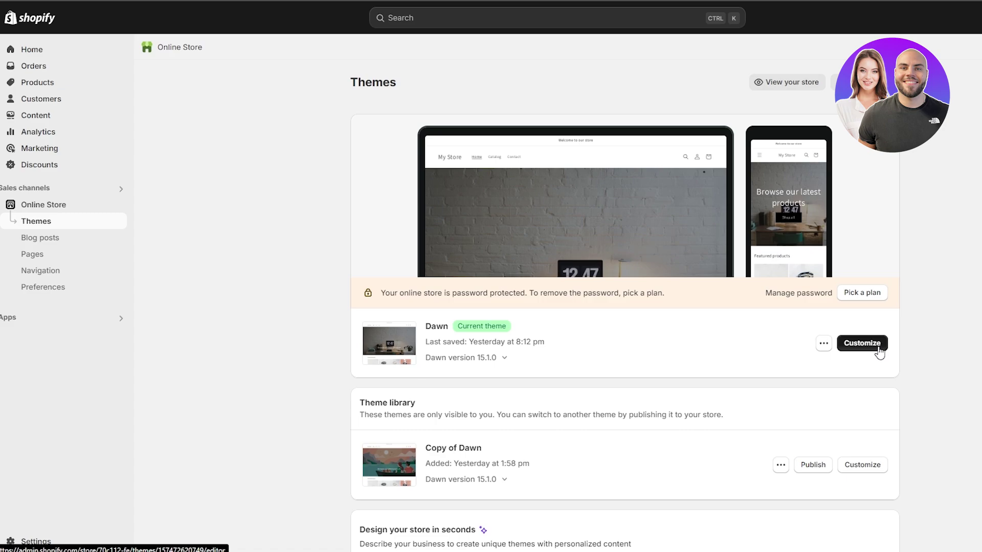
Remove the existing Copy of Dawn theme from the theme library.
{"action": "left_click", "coordinate": [780, 465]}
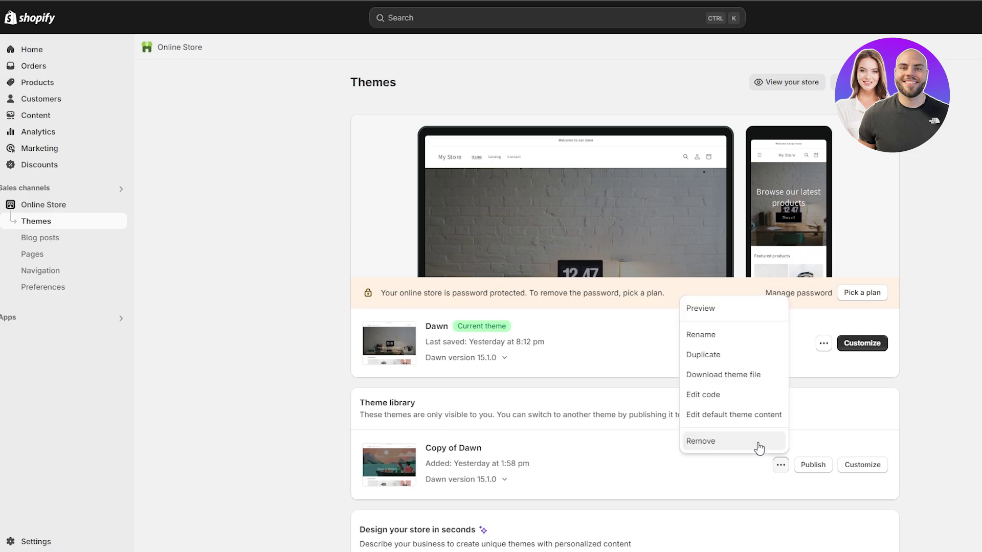
{"action": "left_click", "coordinate": [758, 443]}
{"action": "left_click", "coordinate": [702, 321]}
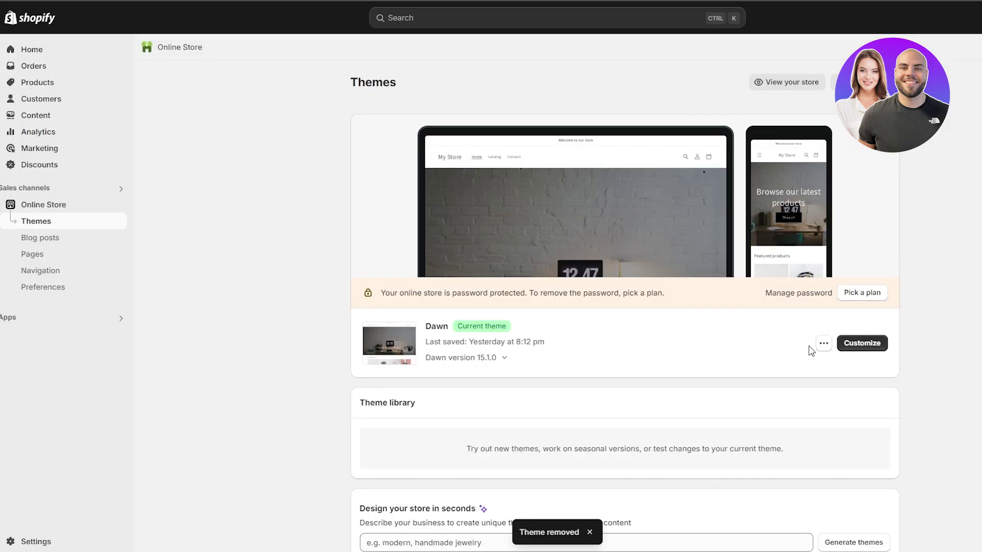
Duplicate the Dawn theme to create a fresh Copy of Dawn.
{"action": "left_click", "coordinate": [820, 346]}
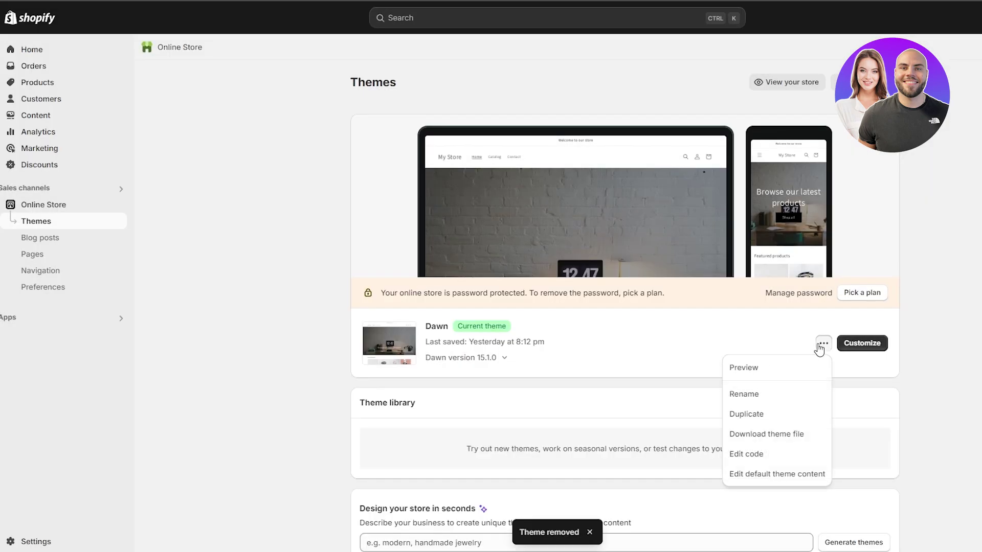
{"action": "left_click", "coordinate": [765, 414]}
{"action": "scroll", "coordinate": [677, 428], "scroll_direction": "down", "scroll_amount": 2}
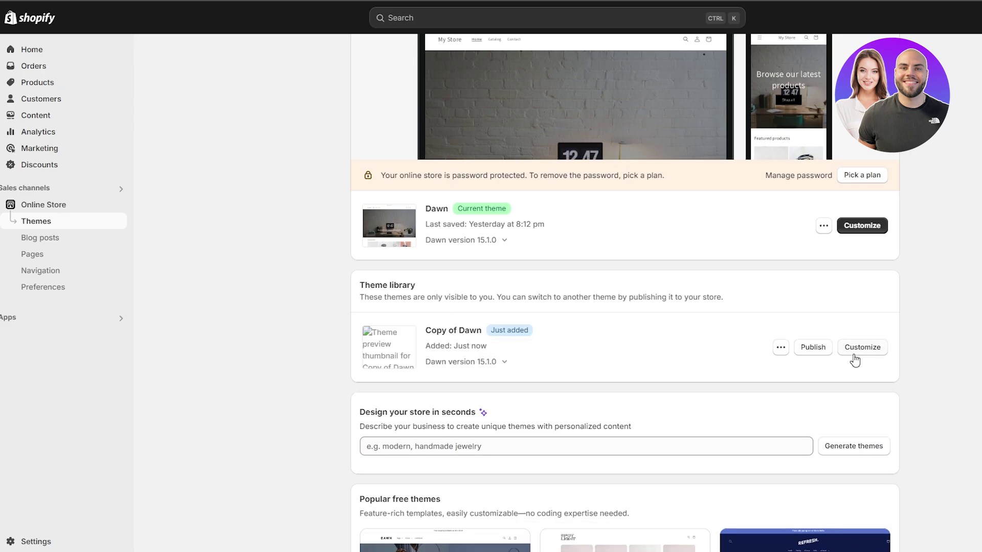
{"action": "left_click", "coordinate": [781, 350]}
Open Copy of Dawn in the theme editor and scroll down the Home page sections.
{"action": "left_click", "coordinate": [857, 351]}
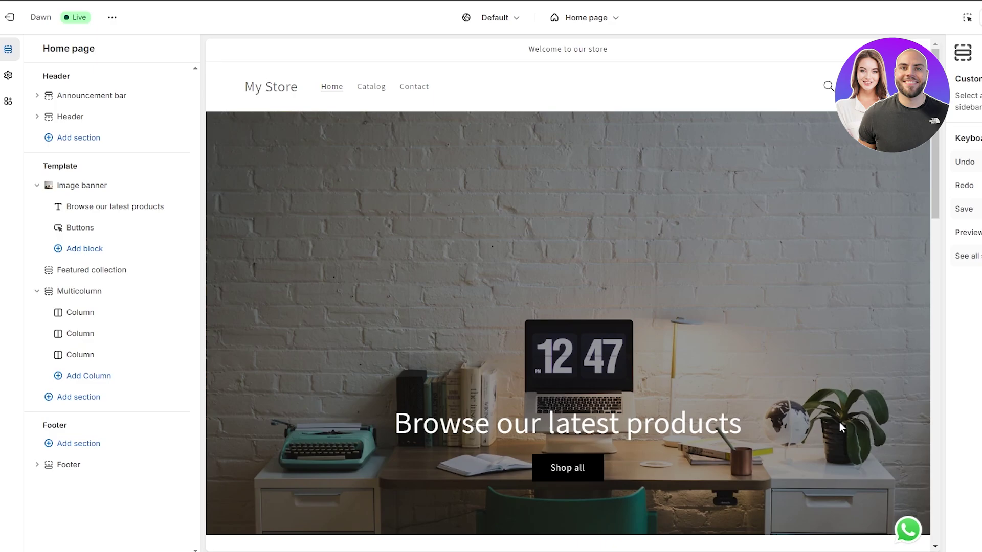
{"action": "scroll", "coordinate": [839, 422], "scroll_direction": "down", "scroll_amount": 1}
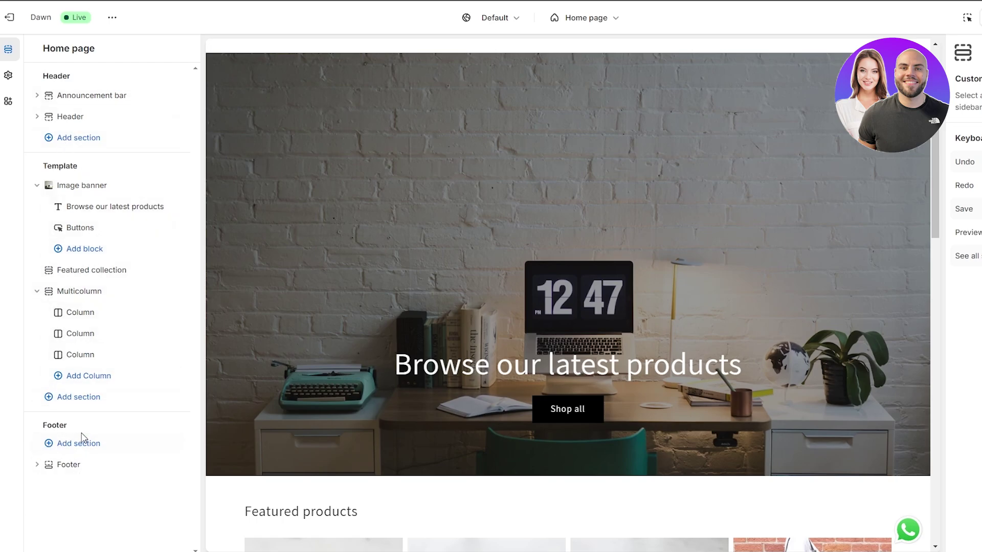
{"action": "scroll", "coordinate": [502, 399], "scroll_direction": "down", "scroll_amount": 10}
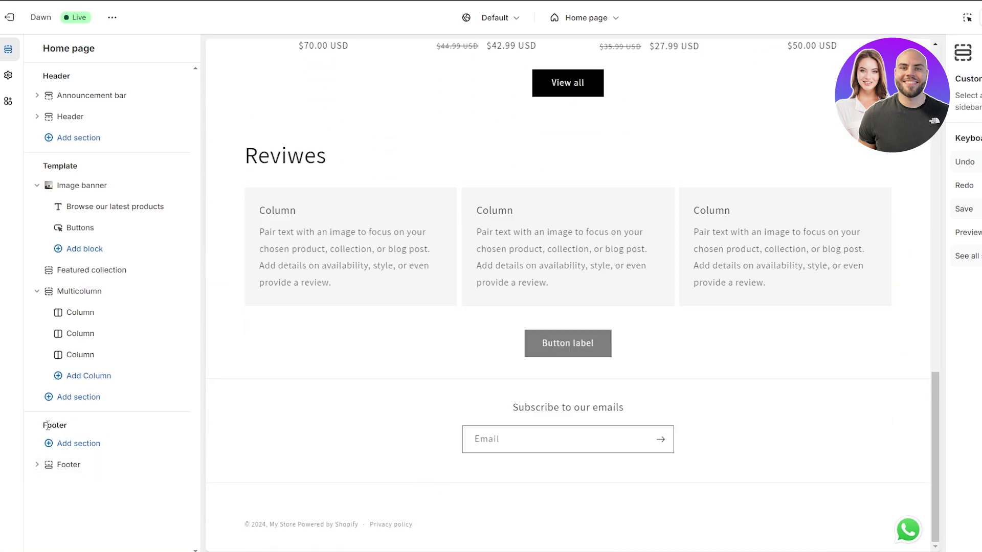
{"action": "left_click_drag", "start_coordinate": [53, 423], "coordinate": [64, 425]}
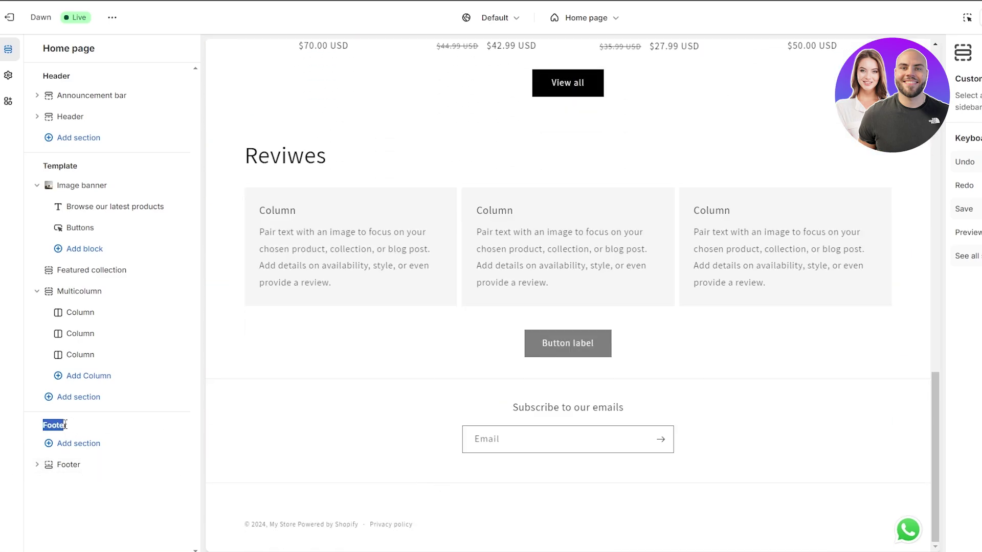
Expand the Footer, hide and re-show it, then open its settings.
{"action": "left_click", "coordinate": [38, 468]}
{"action": "left_click", "coordinate": [174, 465]}
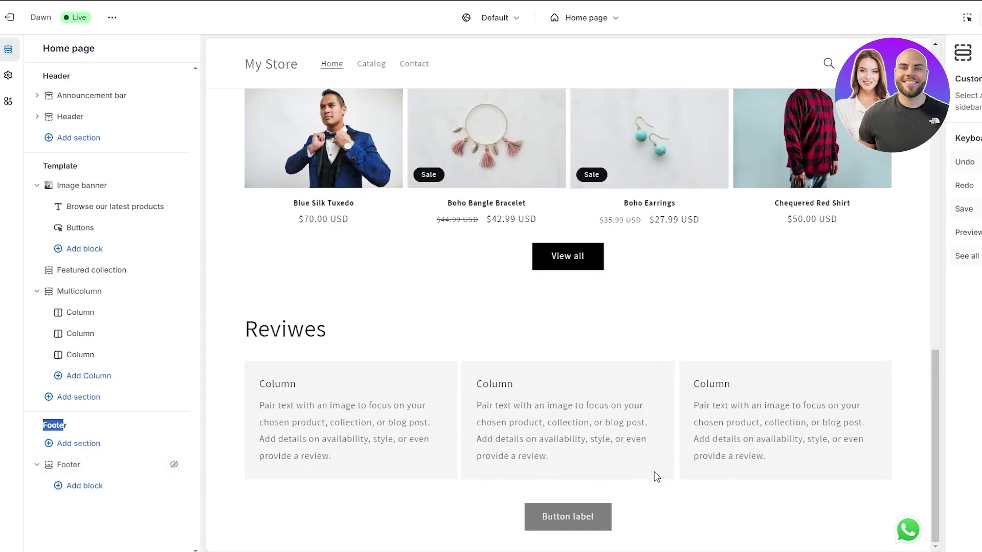
{"action": "left_click", "coordinate": [174, 467]}
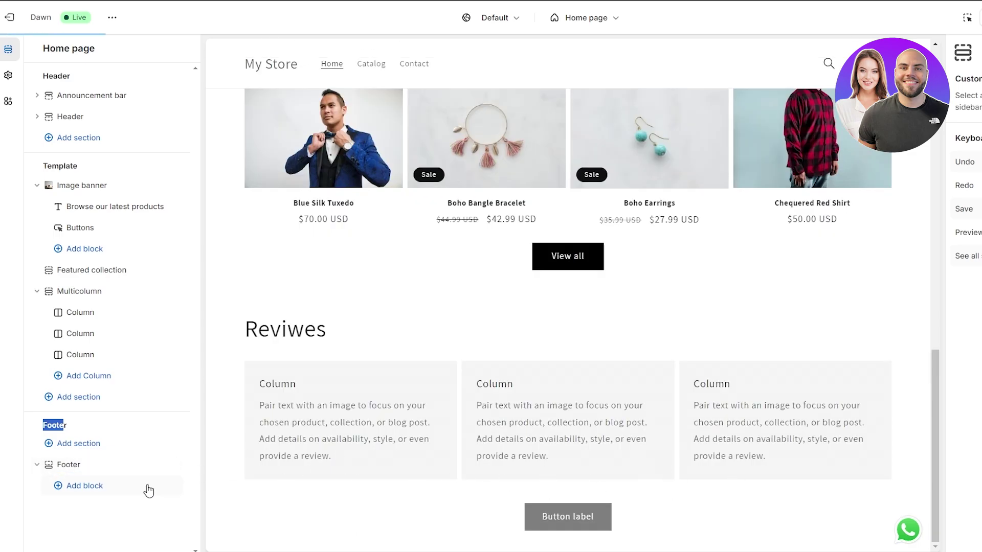
{"action": "left_click", "coordinate": [124, 465]}
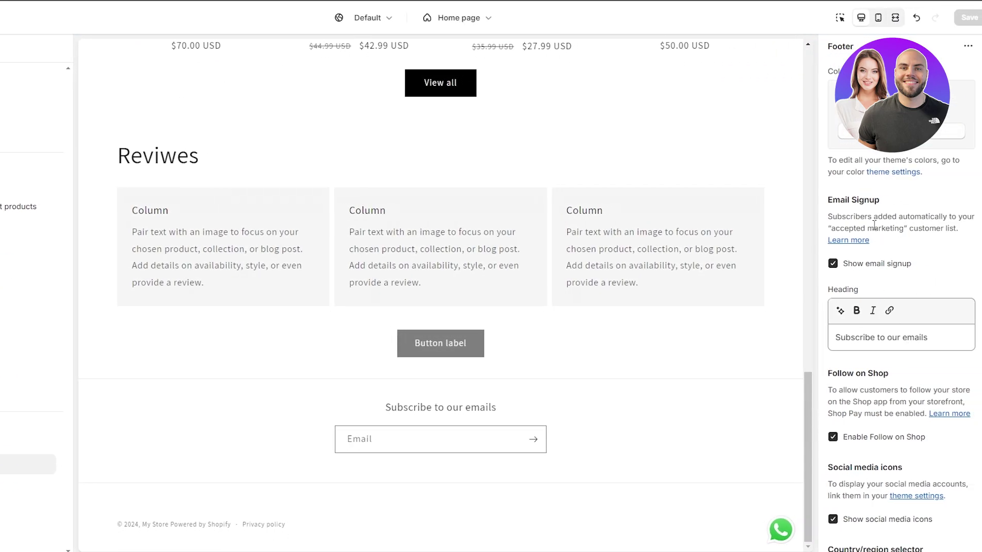
Uncheck Show email signup in the Footer settings.
{"action": "left_click", "coordinate": [833, 265]}
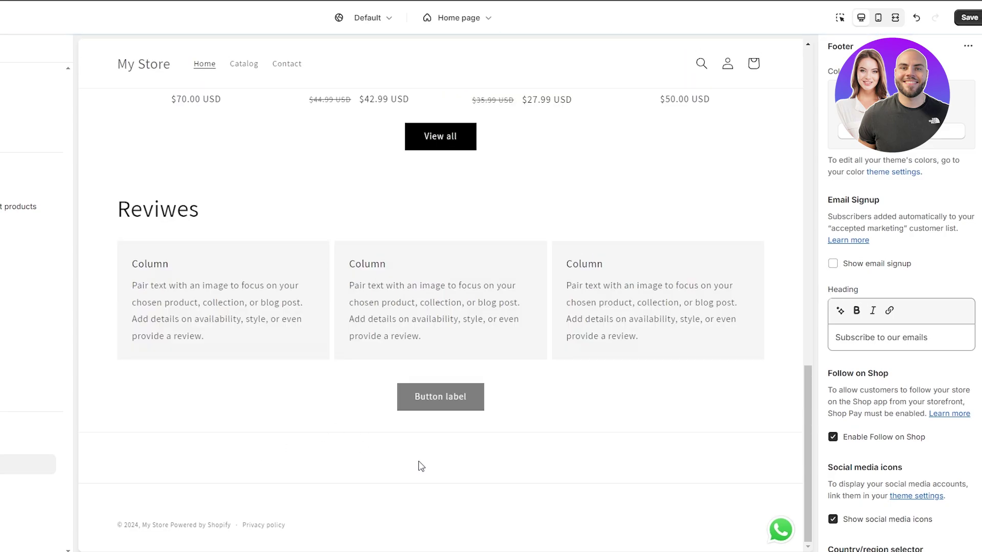
{"action": "left_click", "coordinate": [837, 268]}
{"action": "left_click", "coordinate": [837, 268]}
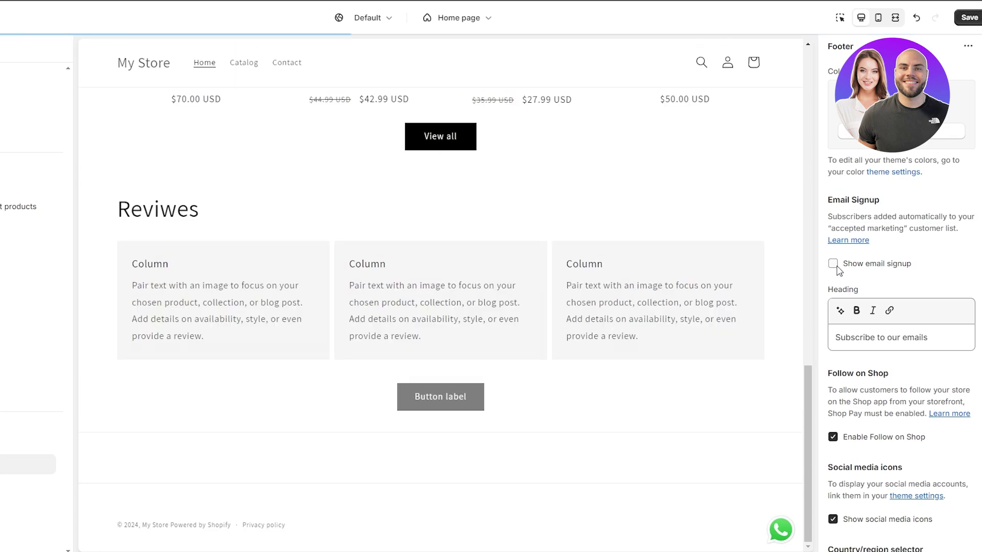
Review the remaining footer options and highlight the note about linking social accounts.
{"action": "scroll", "coordinate": [837, 268], "scroll_direction": "down", "scroll_amount": 5}
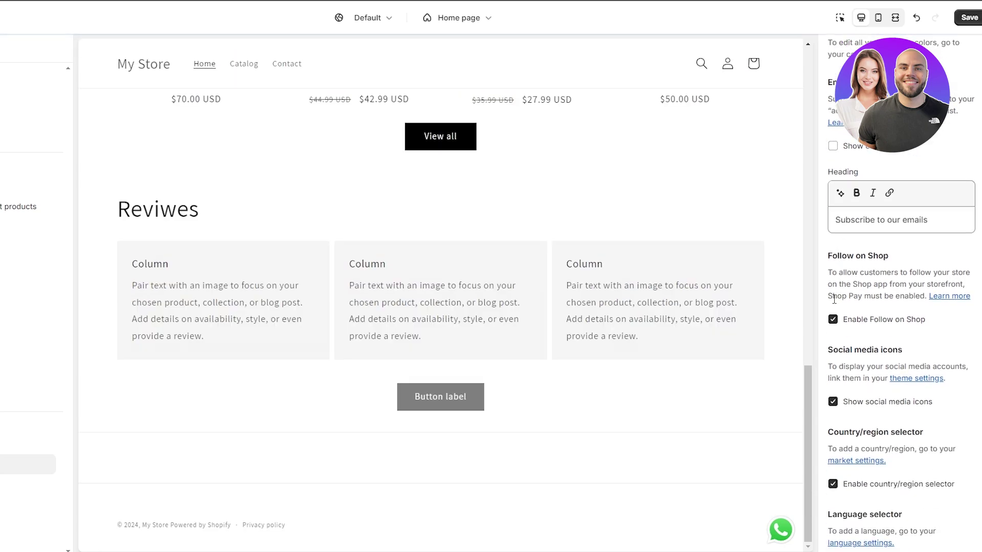
{"action": "scroll", "coordinate": [832, 300], "scroll_direction": "down", "scroll_amount": 4}
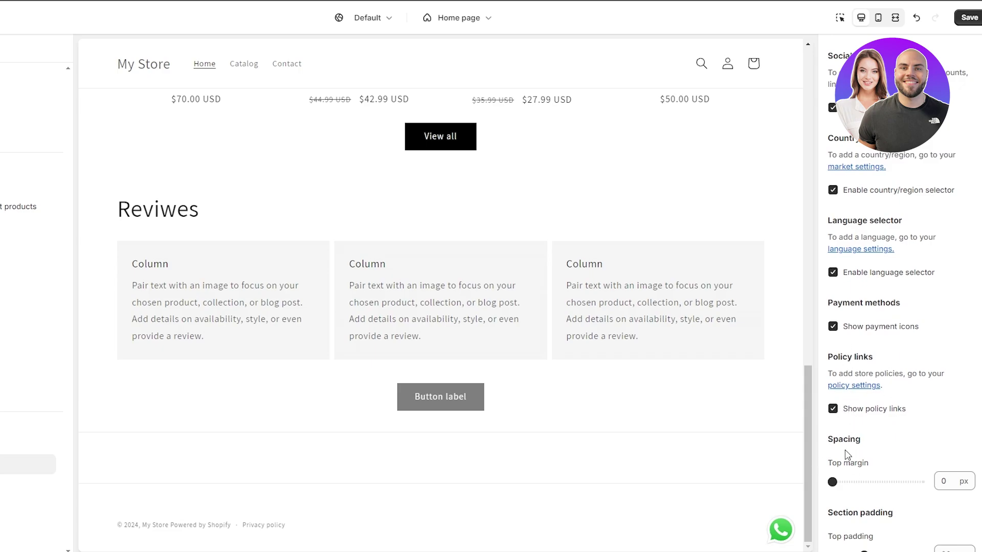
{"action": "scroll", "coordinate": [834, 329], "scroll_direction": "up", "scroll_amount": 3}
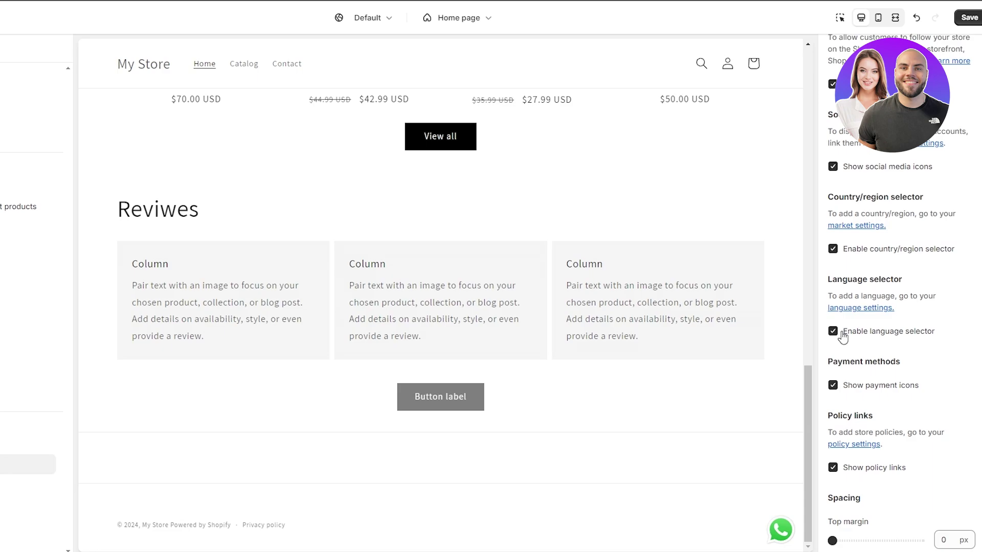
{"action": "scroll", "coordinate": [843, 317], "scroll_direction": "up", "scroll_amount": 1}
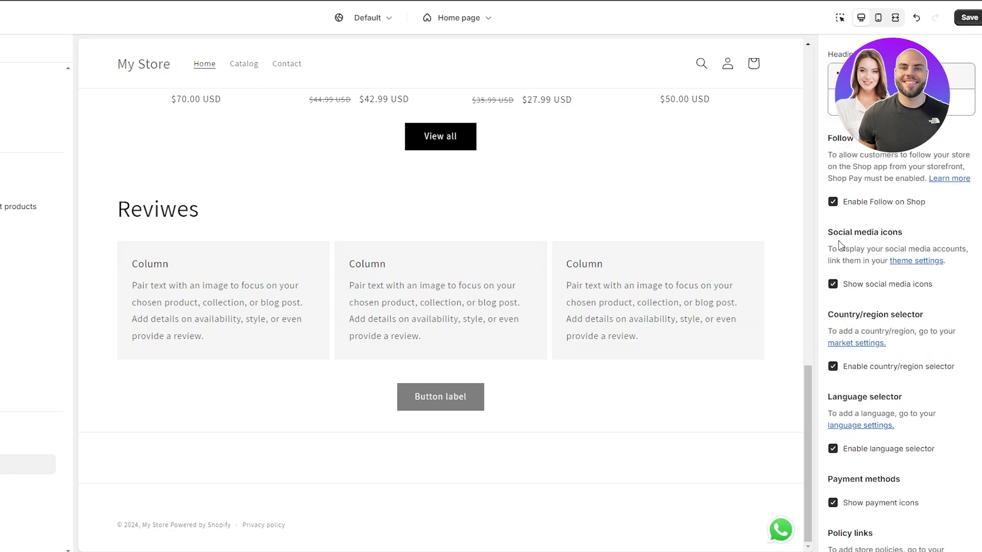
{"action": "scroll", "coordinate": [873, 317], "scroll_direction": "down", "scroll_amount": 3}
{"action": "scroll", "coordinate": [875, 406], "scroll_direction": "up", "scroll_amount": 1}
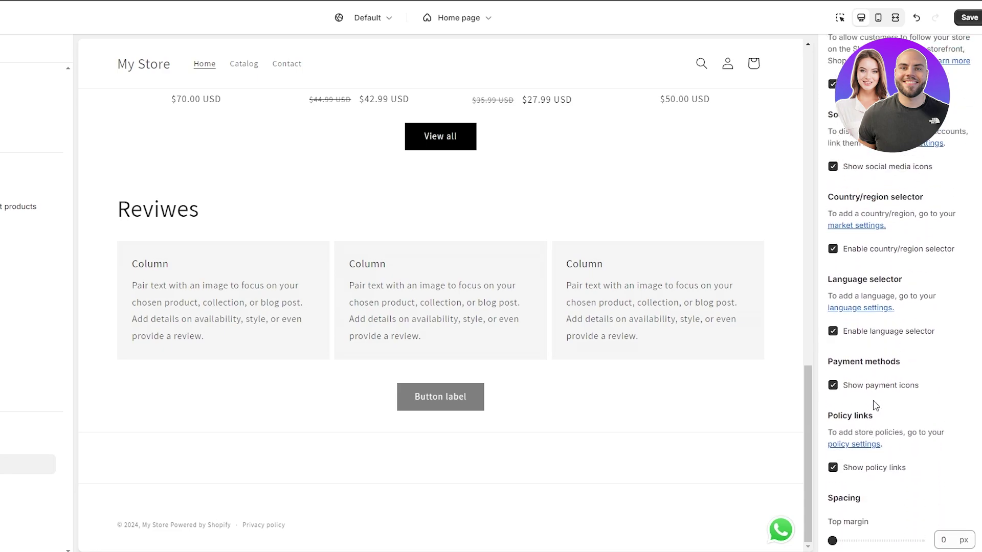
{"action": "scroll", "coordinate": [877, 404], "scroll_direction": "up", "scroll_amount": 1}
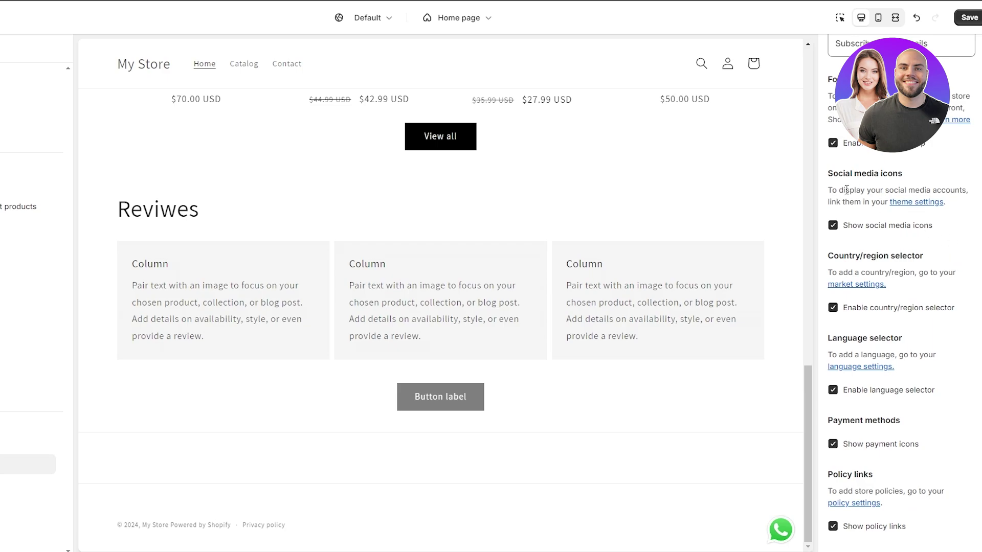
{"action": "left_click_drag", "start_coordinate": [843, 192], "coordinate": [876, 201]}
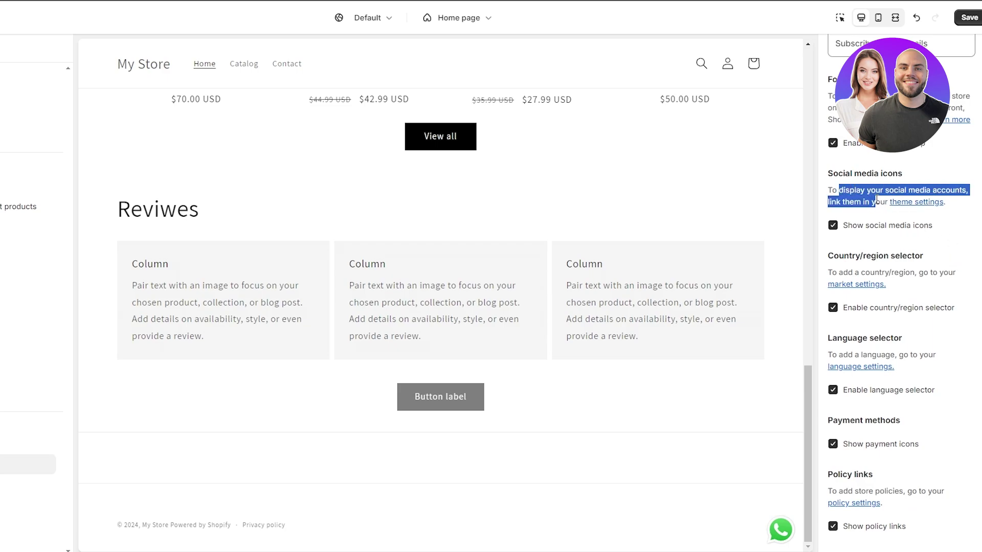
Open the theme's social media settings and step through the Facebook, Instagram and YouTube link fields.
{"action": "left_click", "coordinate": [915, 205]}
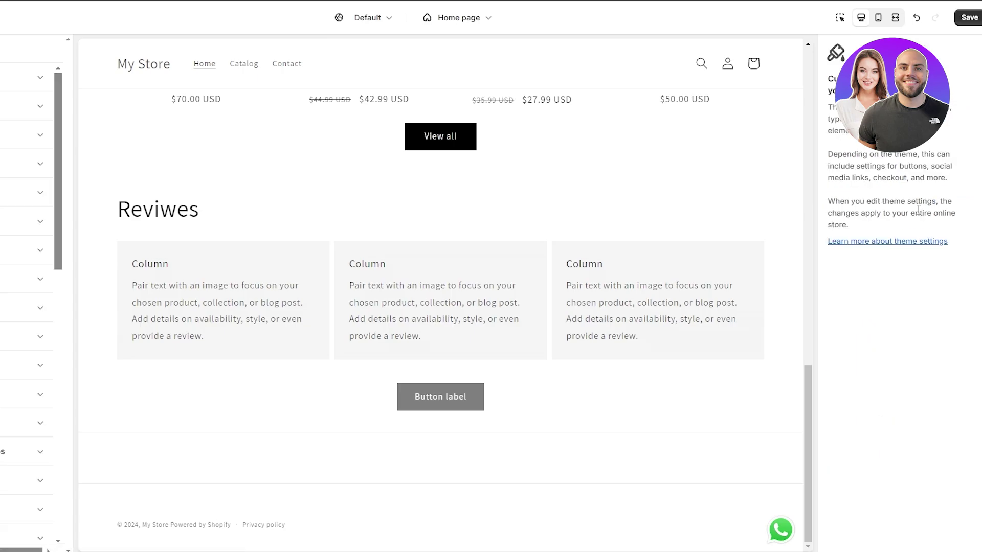
{"action": "scroll", "coordinate": [27, 295], "scroll_direction": "down", "scroll_amount": 5}
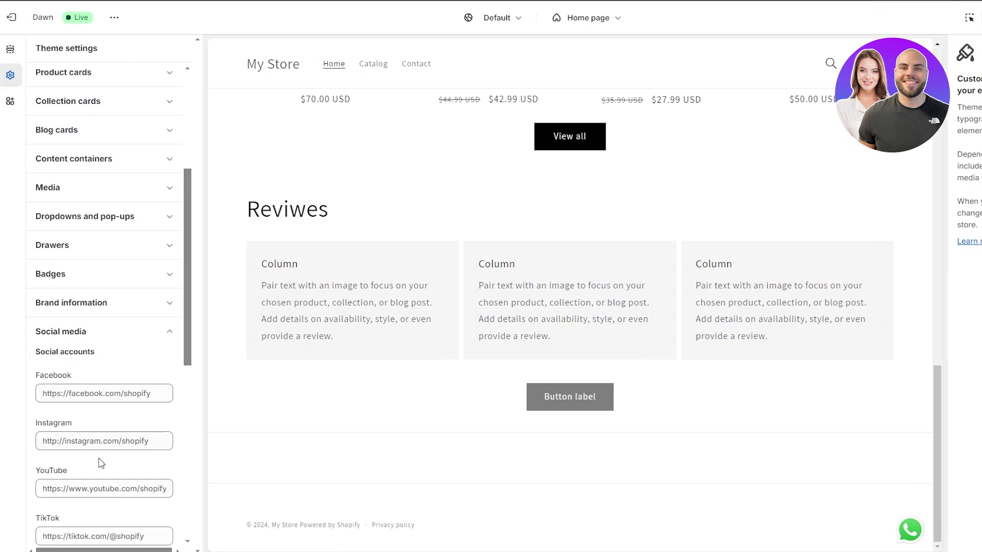
{"action": "scroll", "coordinate": [21, 461], "scroll_direction": "up", "scroll_amount": 1}
{"action": "scroll", "coordinate": [21, 461], "scroll_direction": "down", "scroll_amount": 3}
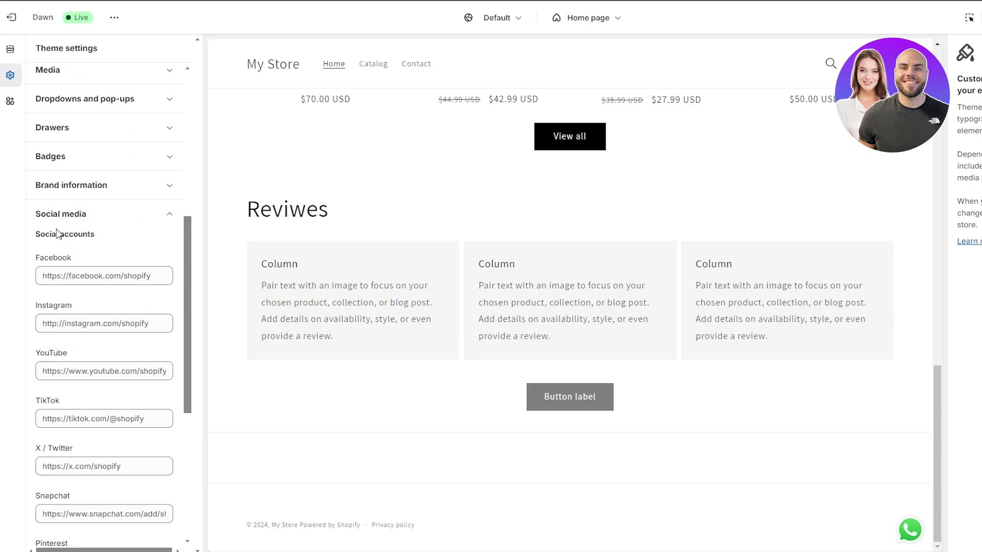
{"action": "left_click", "coordinate": [54, 279]}
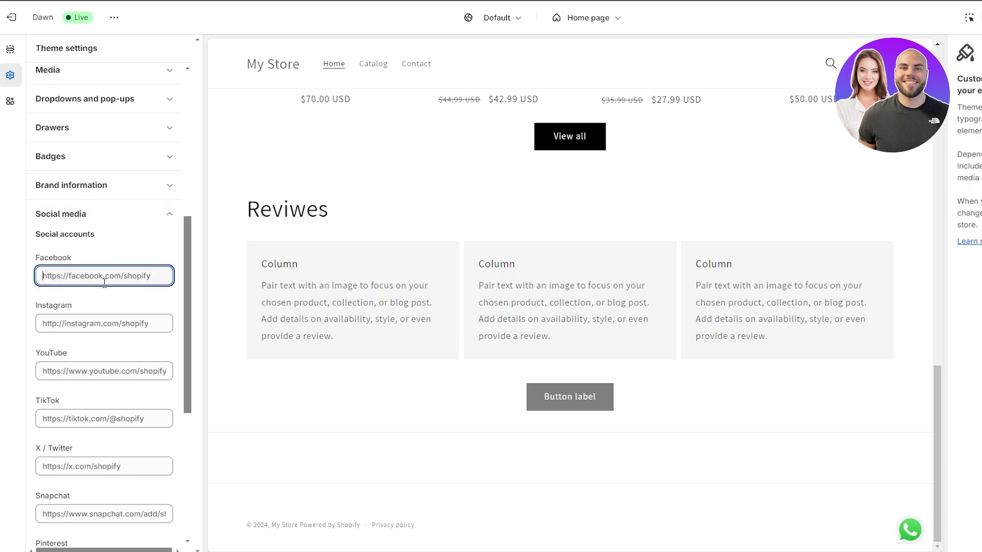
{"action": "left_click", "coordinate": [104, 323]}
{"action": "left_click", "coordinate": [105, 370]}
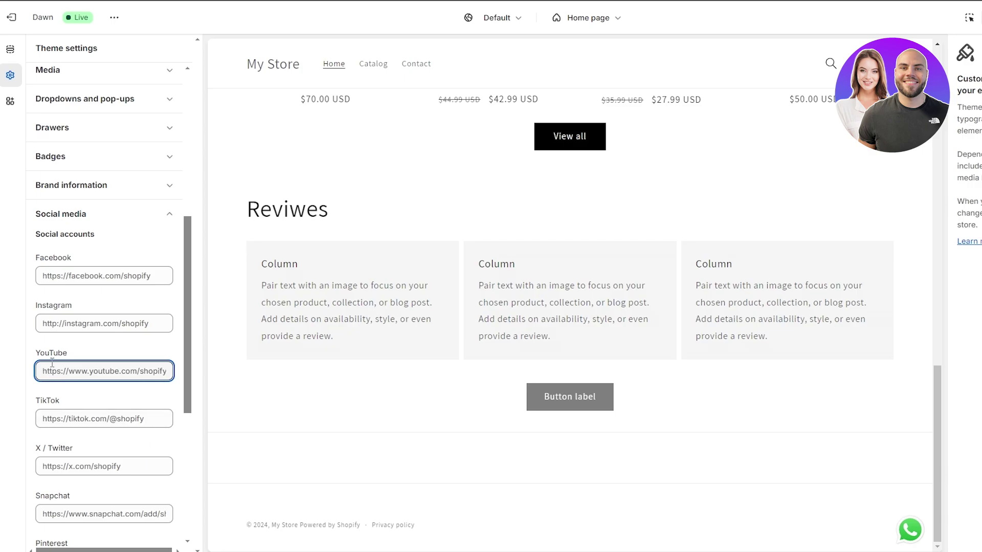
Scroll through the remaining theme settings and return to the Home page sections list.
{"action": "scroll", "coordinate": [136, 416], "scroll_direction": "down", "scroll_amount": 3}
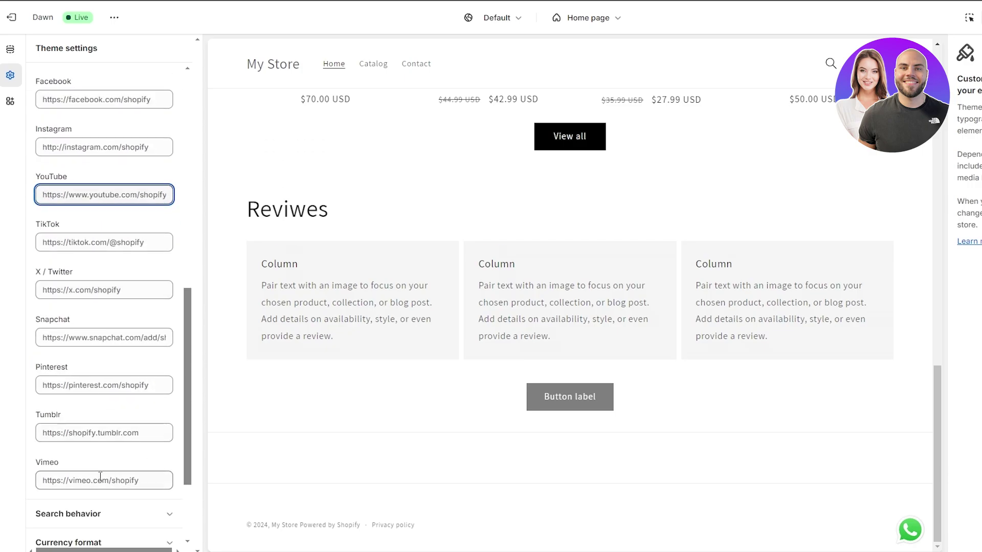
{"action": "scroll", "coordinate": [114, 469], "scroll_direction": "down", "scroll_amount": 2}
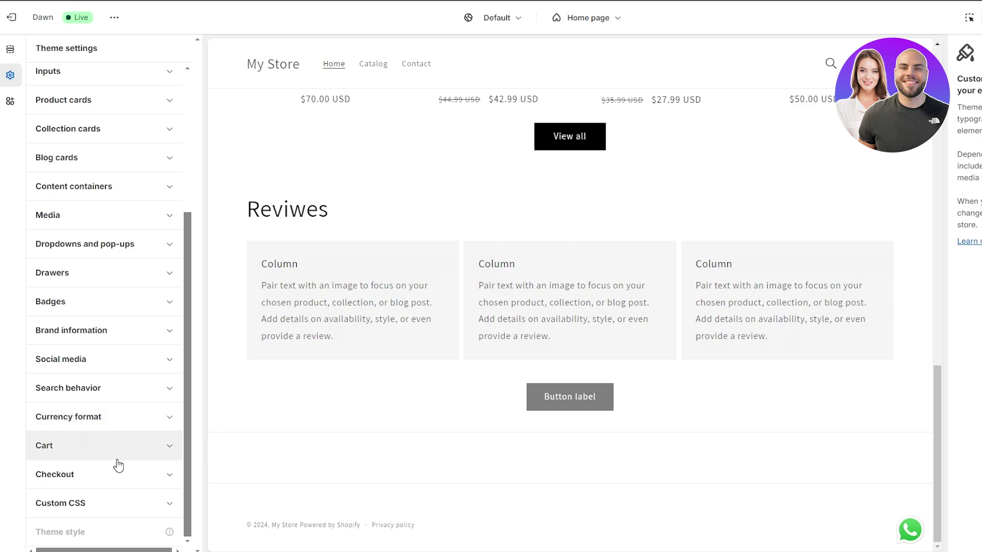
{"action": "scroll", "coordinate": [77, 491], "scroll_direction": "up", "scroll_amount": 4}
{"action": "scroll", "coordinate": [76, 491], "scroll_direction": "down", "scroll_amount": 4}
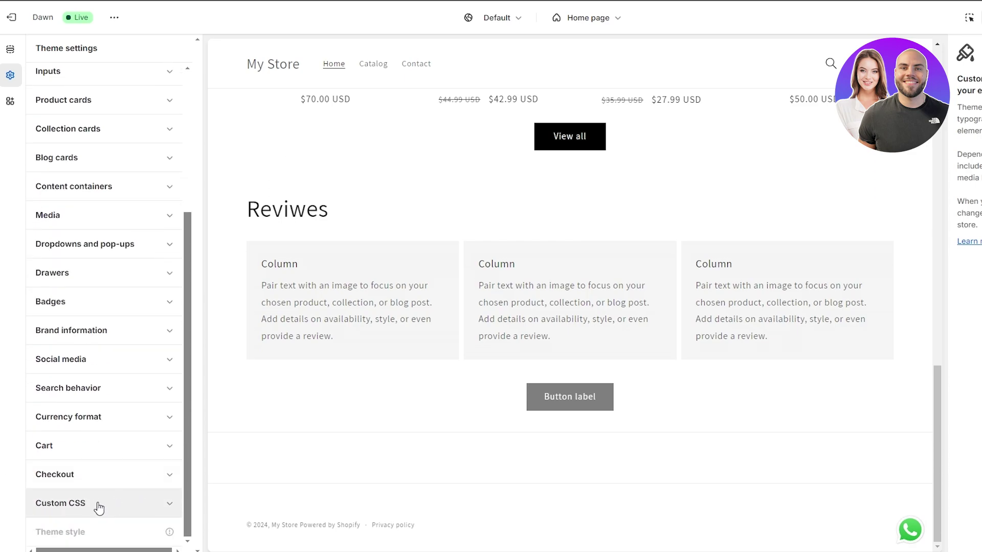
{"action": "scroll", "coordinate": [99, 508], "scroll_direction": "up", "scroll_amount": 1}
{"action": "scroll", "coordinate": [98, 508], "scroll_direction": "down", "scroll_amount": 1}
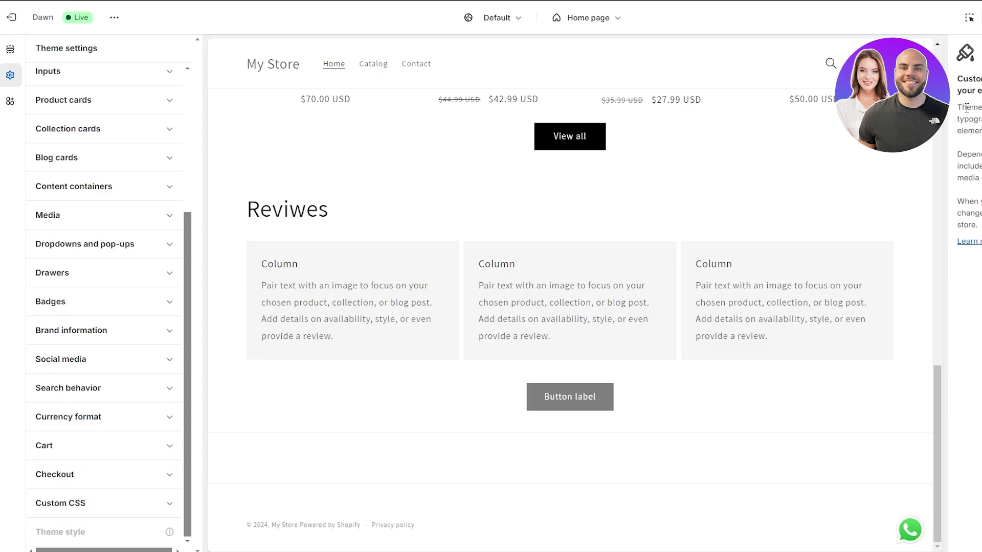
{"action": "scroll", "coordinate": [103, 282], "scroll_direction": "up", "scroll_amount": 3}
{"action": "left_click", "coordinate": [14, 53]}
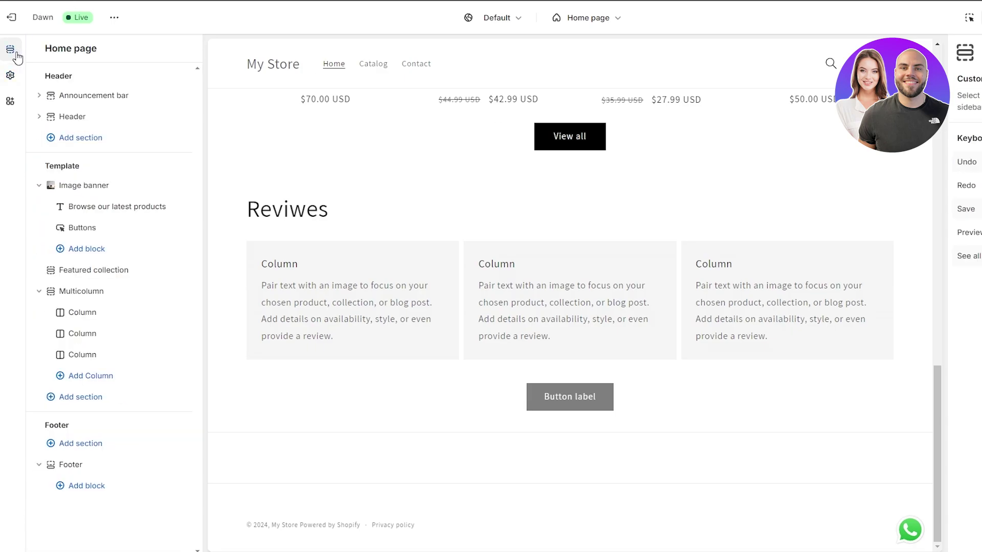
Open the Footer section's settings and scroll down through them.
{"action": "left_click", "coordinate": [92, 465]}
{"action": "scroll", "coordinate": [972, 307], "scroll_direction": "down", "scroll_amount": 5}
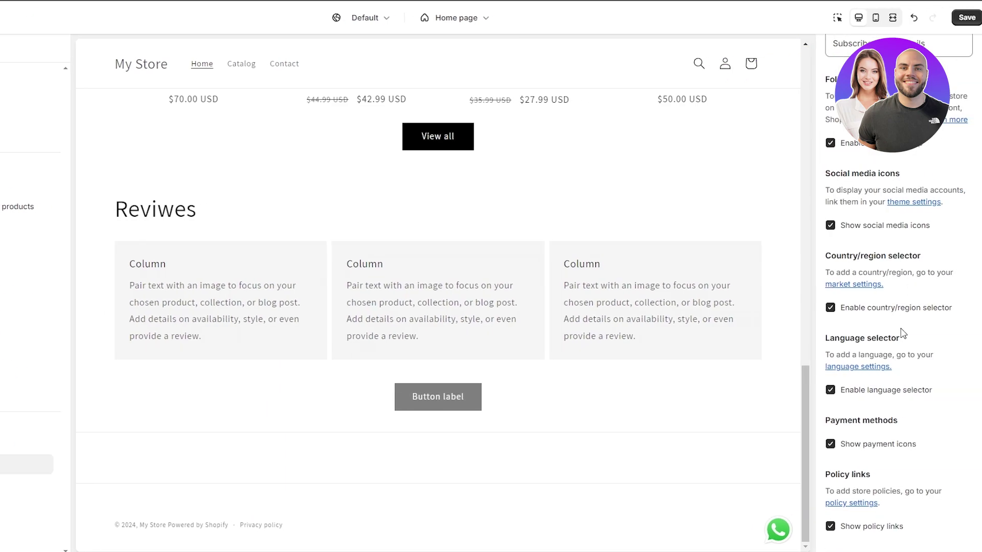
{"action": "scroll", "coordinate": [979, 310], "scroll_direction": "down", "scroll_amount": 2}
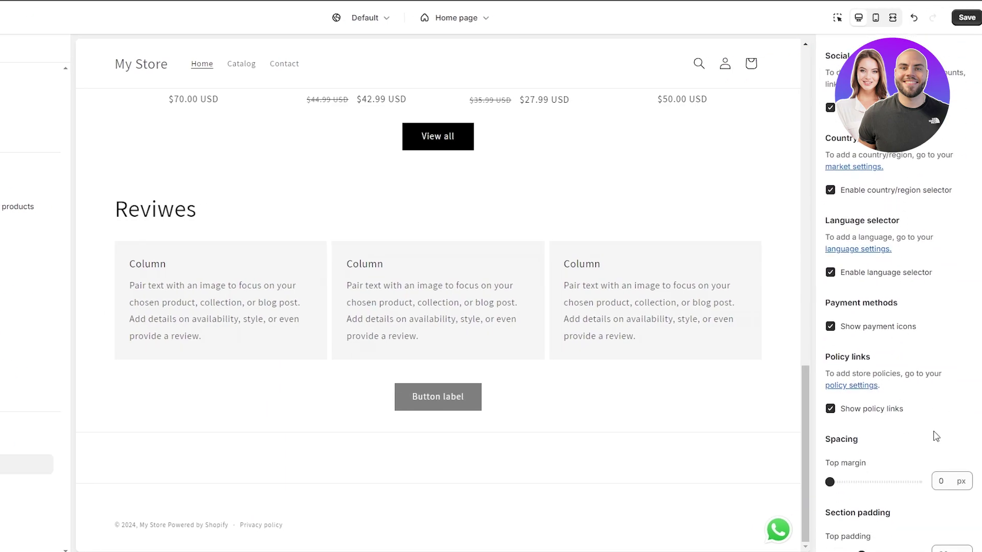
{"action": "scroll", "coordinate": [921, 430], "scroll_direction": "down", "scroll_amount": 2}
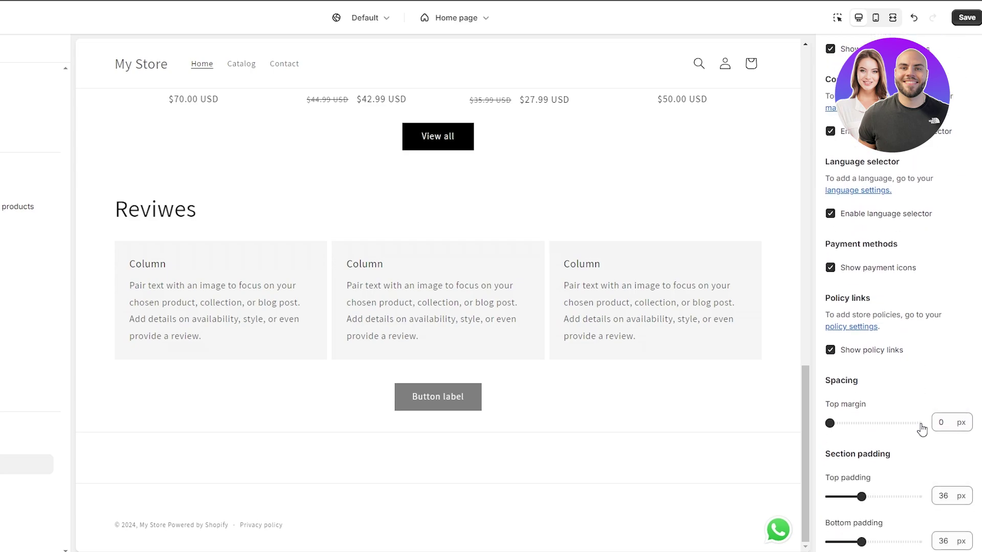
{"action": "scroll", "coordinate": [920, 429], "scroll_direction": "down", "scroll_amount": 2}
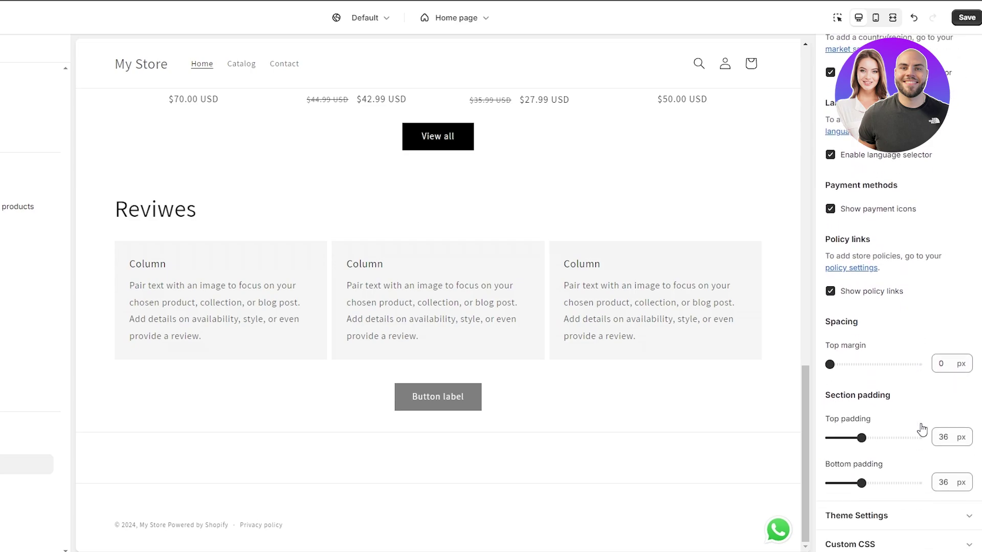
Expand and collapse the footer's social media link settings, then expand Custom CSS.
{"action": "left_click", "coordinate": [891, 515]}
{"action": "scroll", "coordinate": [869, 511], "scroll_direction": "down", "scroll_amount": 5}
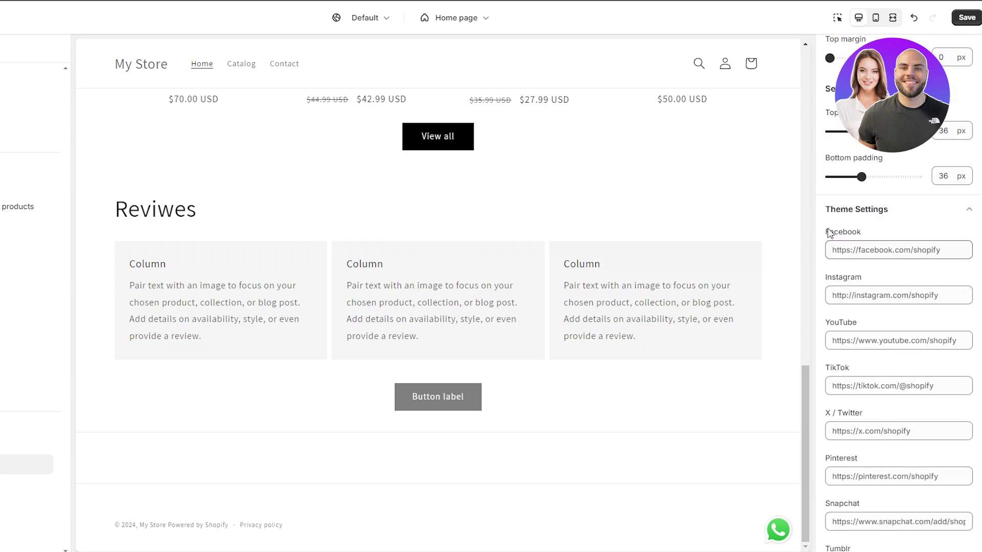
{"action": "scroll", "coordinate": [859, 286], "scroll_direction": "down", "scroll_amount": 5}
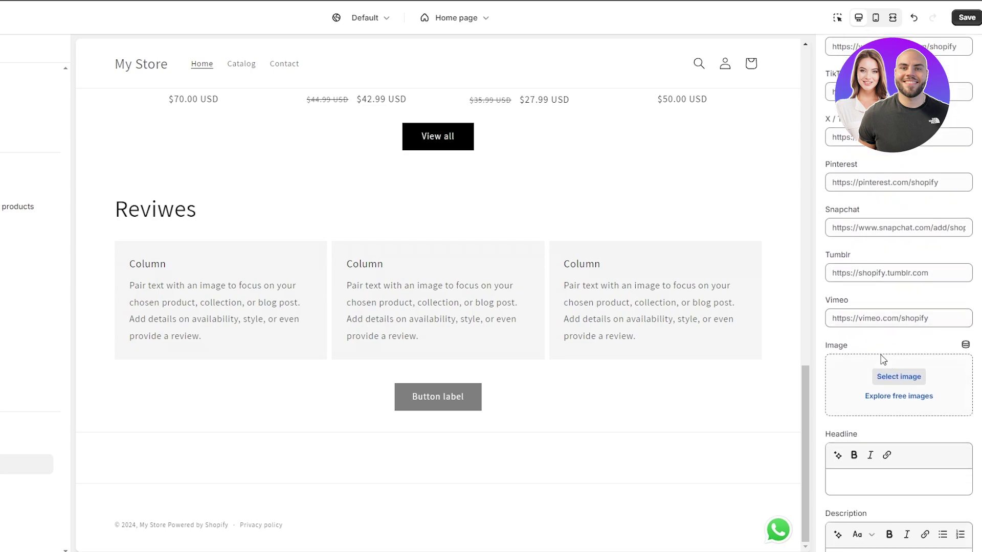
{"action": "scroll", "coordinate": [882, 376], "scroll_direction": "down", "scroll_amount": 2}
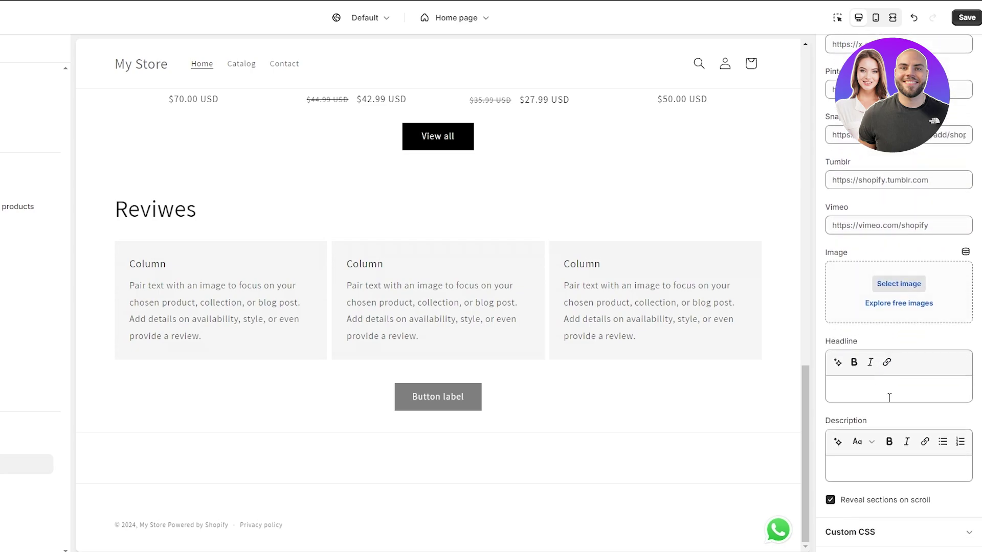
{"action": "scroll", "coordinate": [889, 398], "scroll_direction": "up", "scroll_amount": 7}
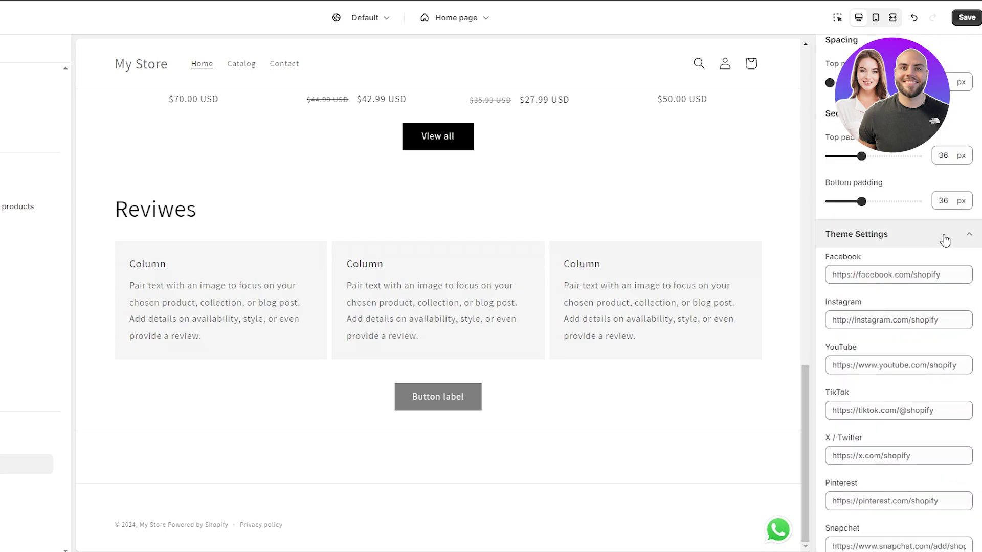
{"action": "left_click", "coordinate": [944, 240]}
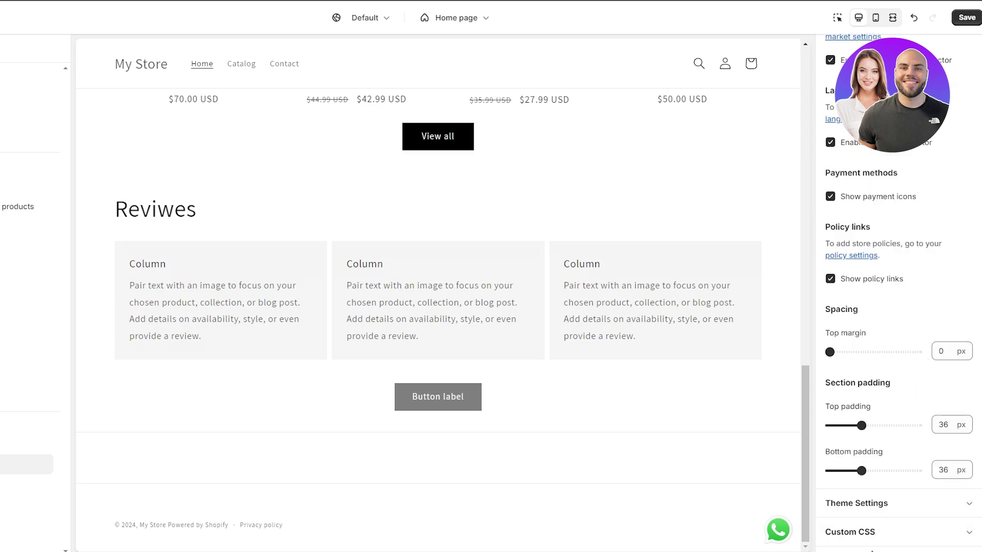
{"action": "left_click", "coordinate": [872, 532]}
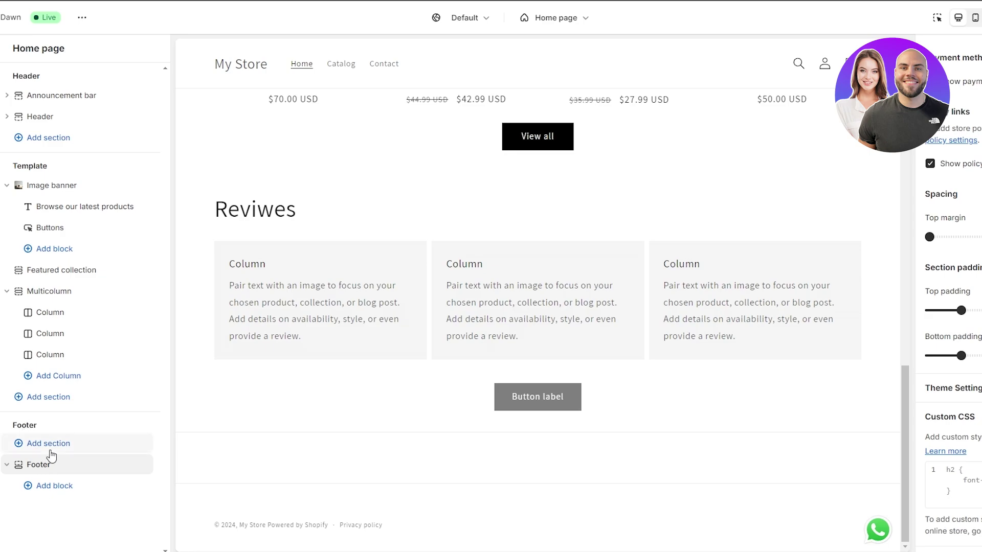
Add a Custom Liquid section above the Footer after glancing at the Apps sections.
{"action": "left_click", "coordinate": [50, 451]}
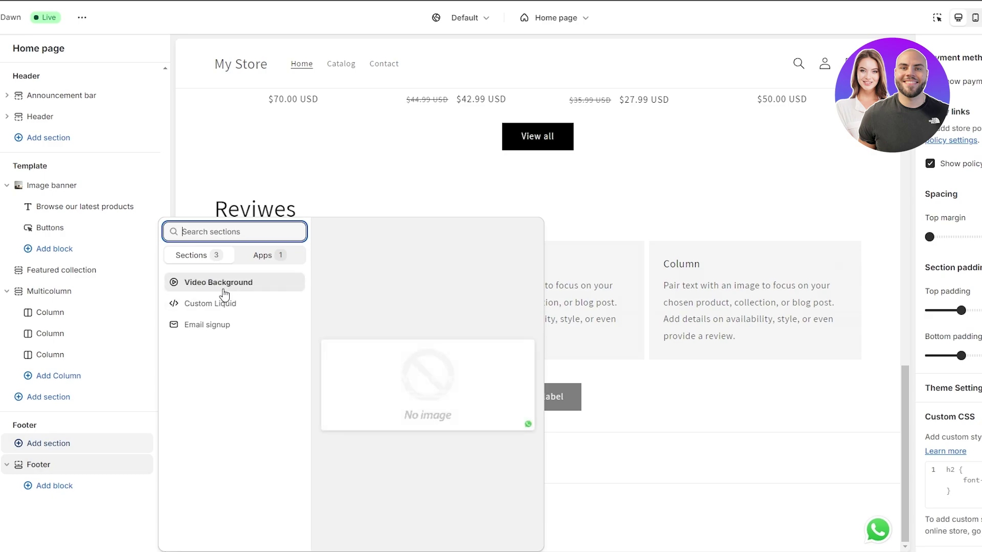
{"action": "left_click", "coordinate": [269, 260]}
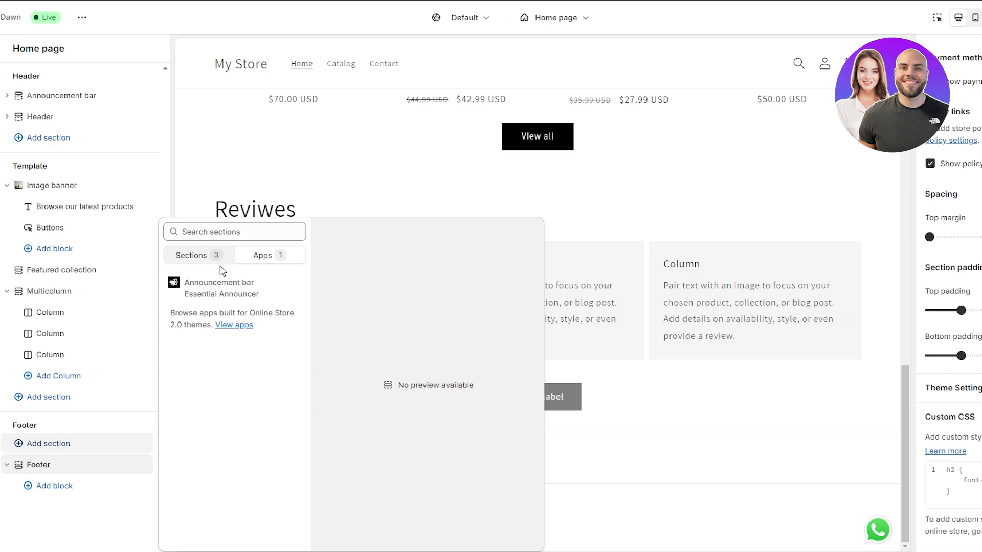
{"action": "left_click", "coordinate": [207, 258]}
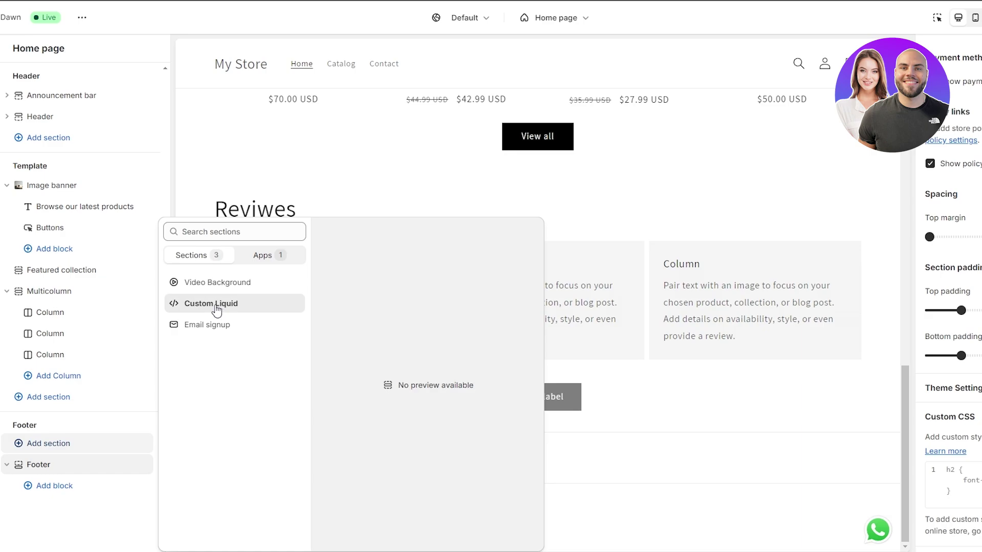
{"action": "left_click", "coordinate": [216, 307]}
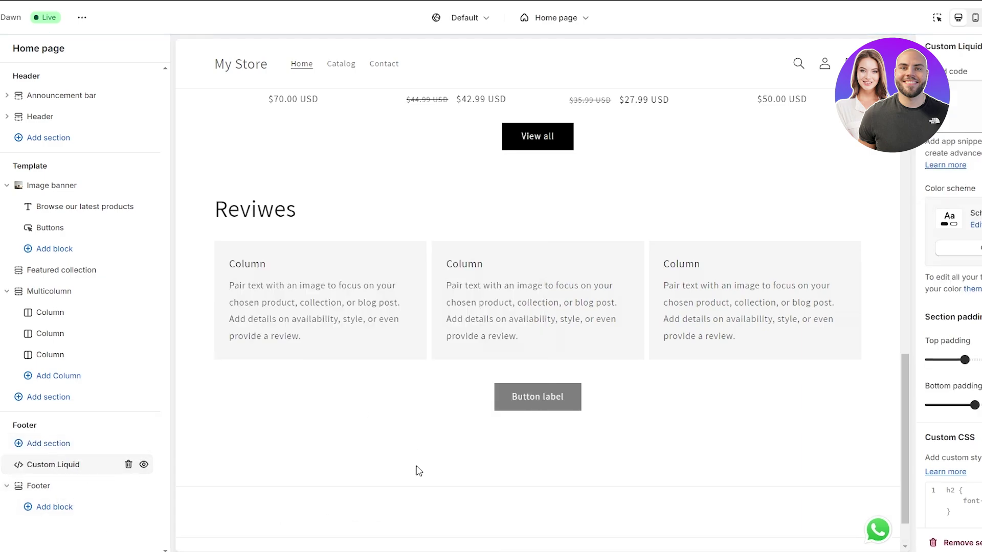
Open the Custom Liquid code field and select part of its content.
{"action": "left_click", "coordinate": [966, 99]}
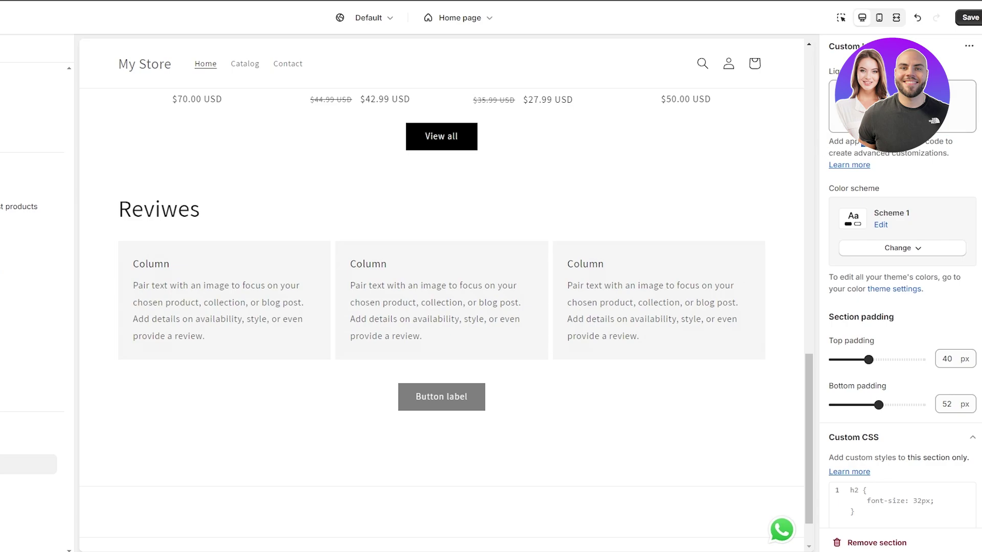
{"action": "left_click_drag", "start_coordinate": [876, 141], "coordinate": [940, 140]}
{"action": "scroll", "coordinate": [390, 469], "scroll_direction": "down", "scroll_amount": 1}
{"action": "scroll", "coordinate": [389, 469], "scroll_direction": "down", "scroll_amount": 1}
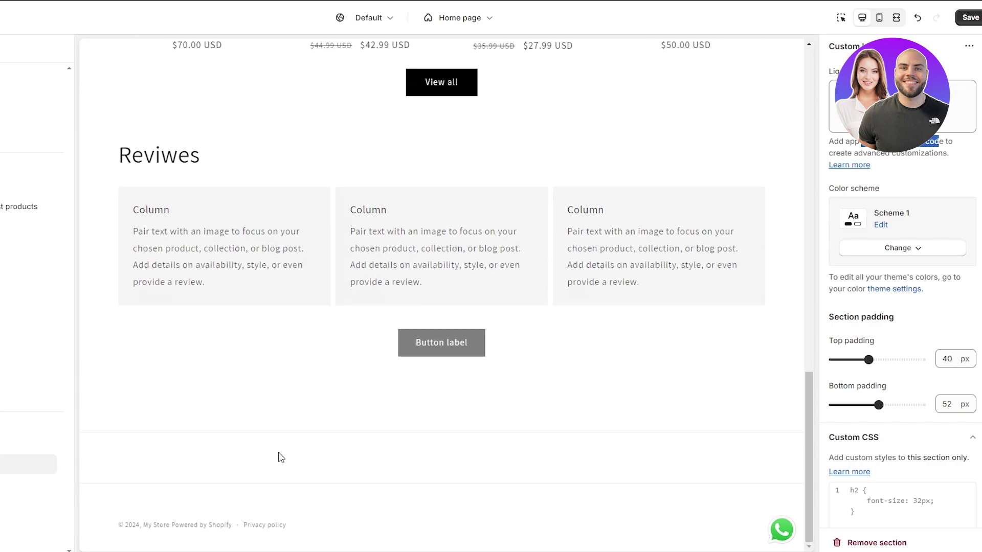
Delete the Custom Liquid section, then open and dismiss the Footer's block list.
{"action": "left_click", "coordinate": [32, 465]}
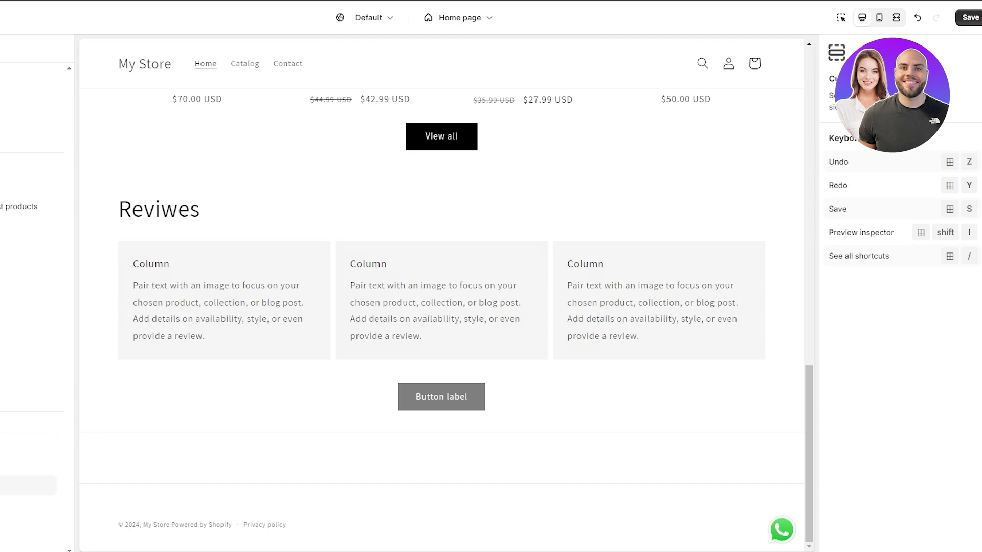
{"action": "left_click", "coordinate": [28, 486]}
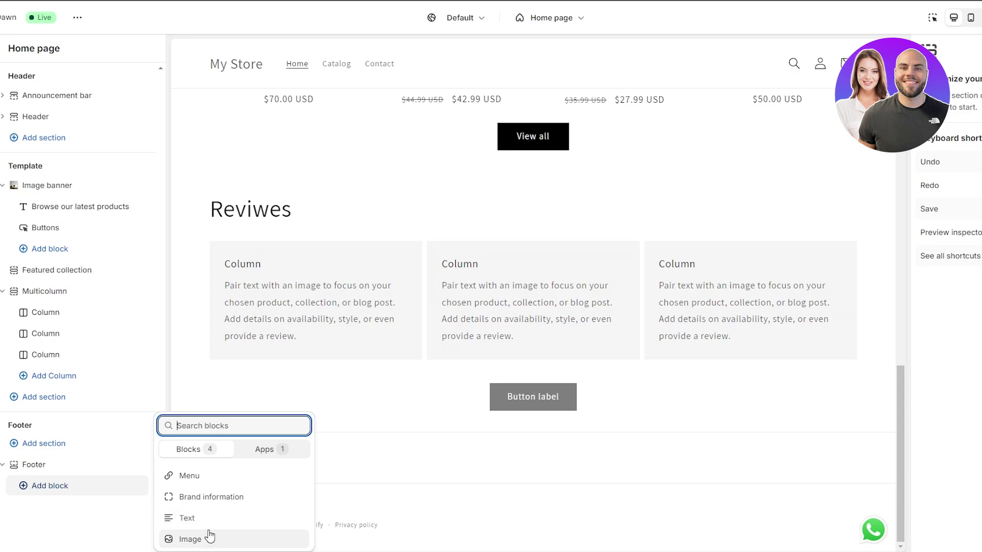
{"action": "left_click", "coordinate": [367, 431]}
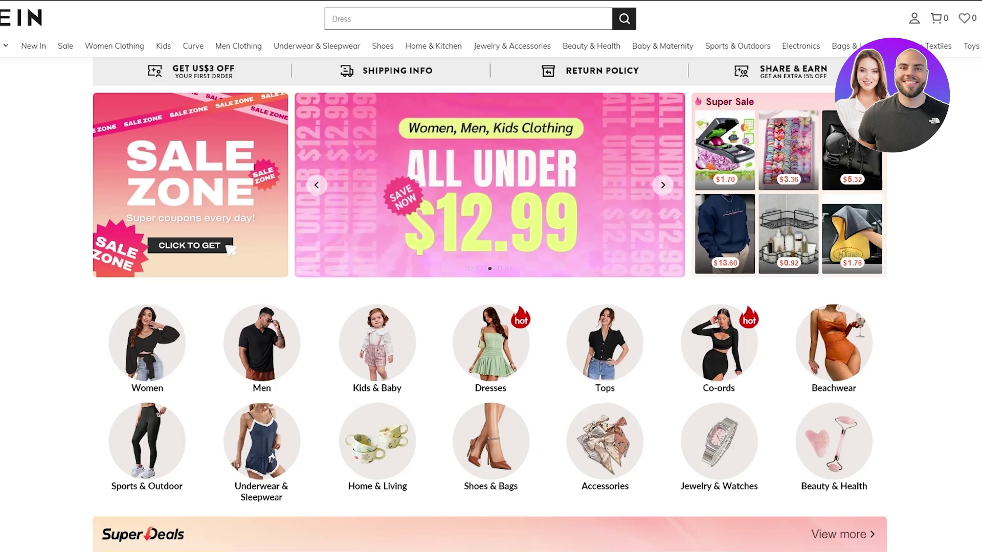
Scroll down the SHEIN homepage to its footer with company info, social icons and email signup.
{"action": "scroll", "coordinate": [229, 249], "scroll_direction": "down", "scroll_amount": 20}
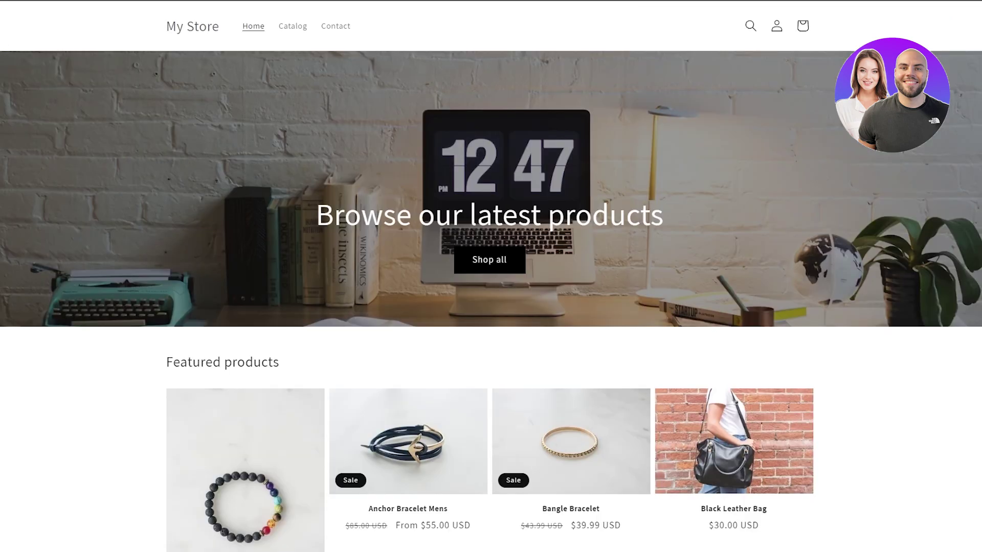
{"action": "scroll", "coordinate": [491, 276], "scroll_direction": "down", "scroll_amount": 15}
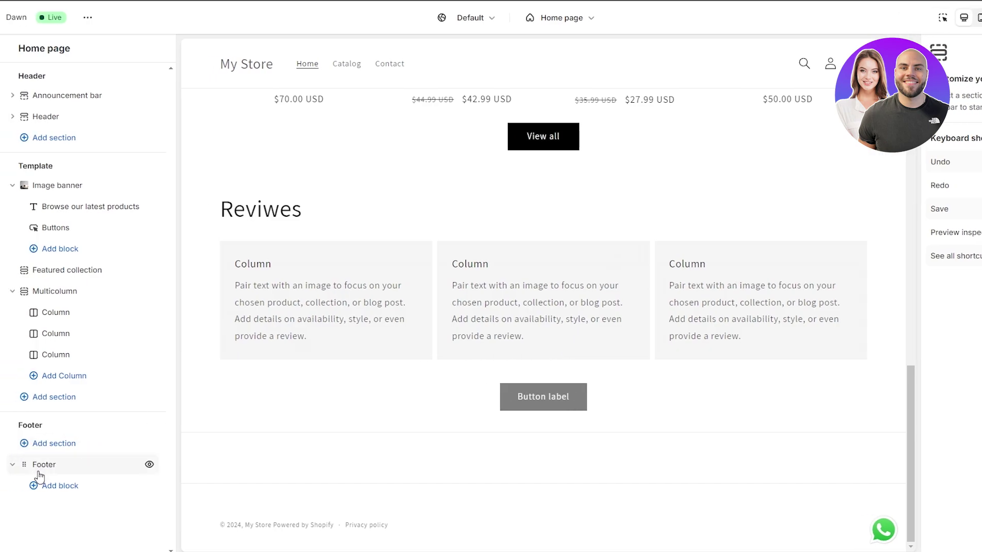
Add a Menu block to the Footer and set its menu to Main menu.
{"action": "left_click", "coordinate": [13, 488]}
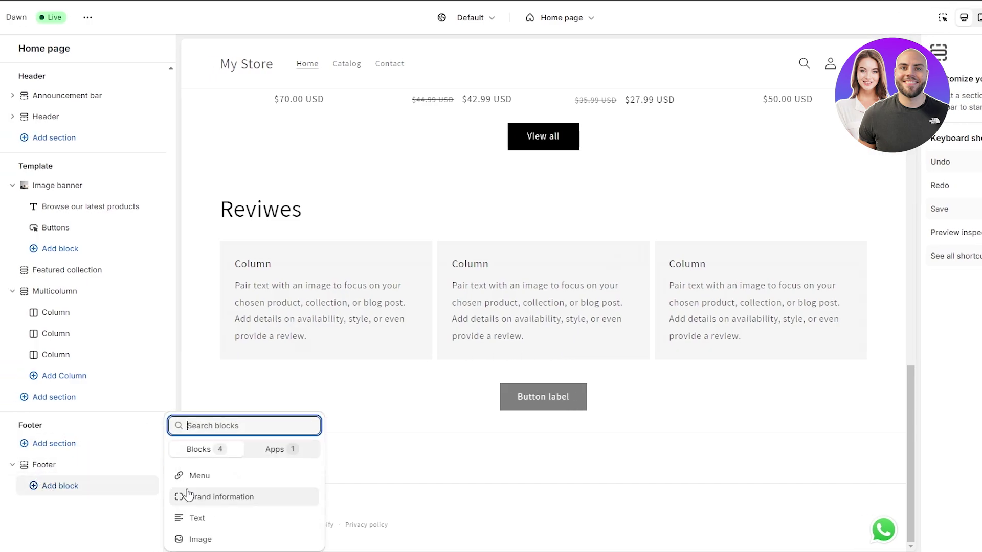
{"action": "left_click", "coordinate": [229, 479]}
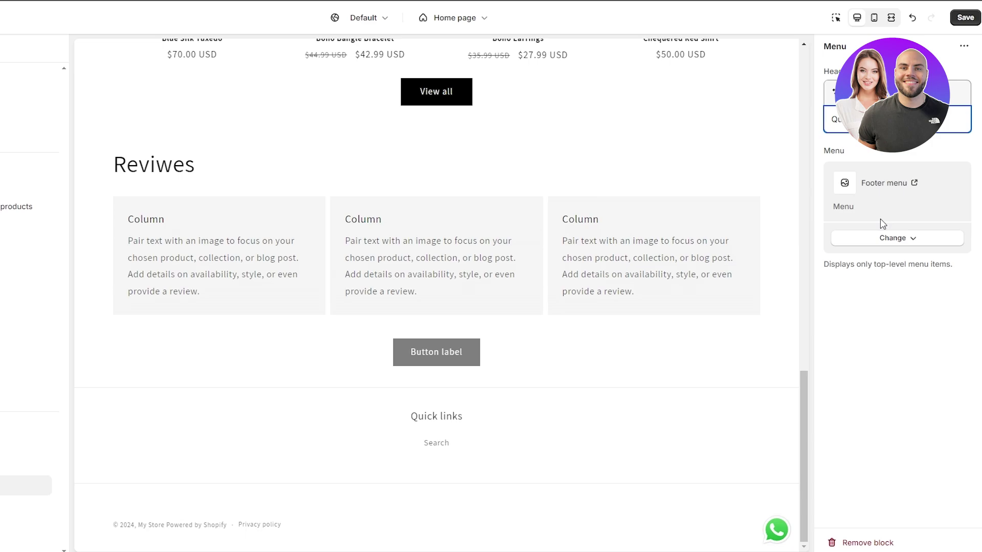
{"action": "left_click", "coordinate": [893, 239]}
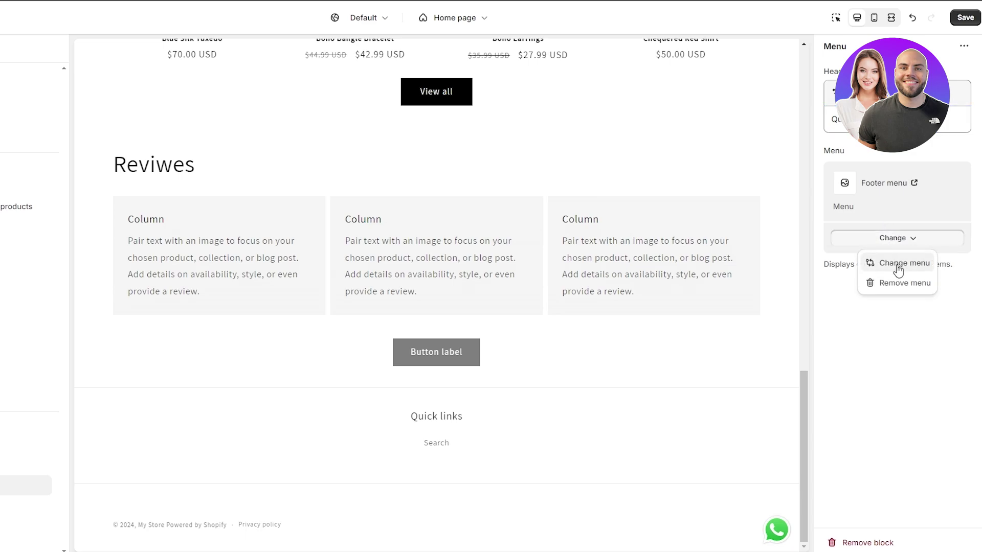
{"action": "left_click", "coordinate": [899, 264]}
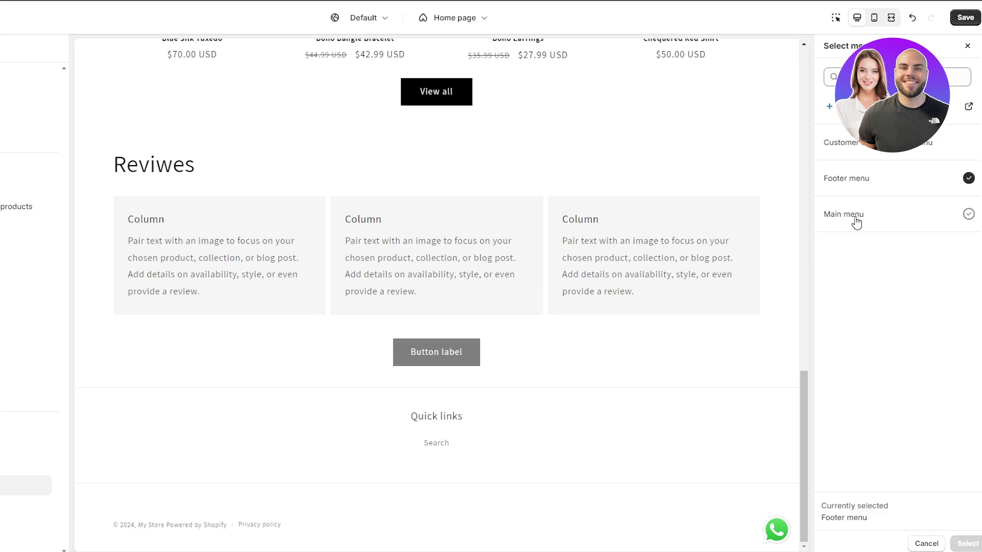
{"action": "left_click", "coordinate": [967, 214]}
{"action": "scroll", "coordinate": [465, 443], "scroll_direction": "up", "scroll_amount": 15}
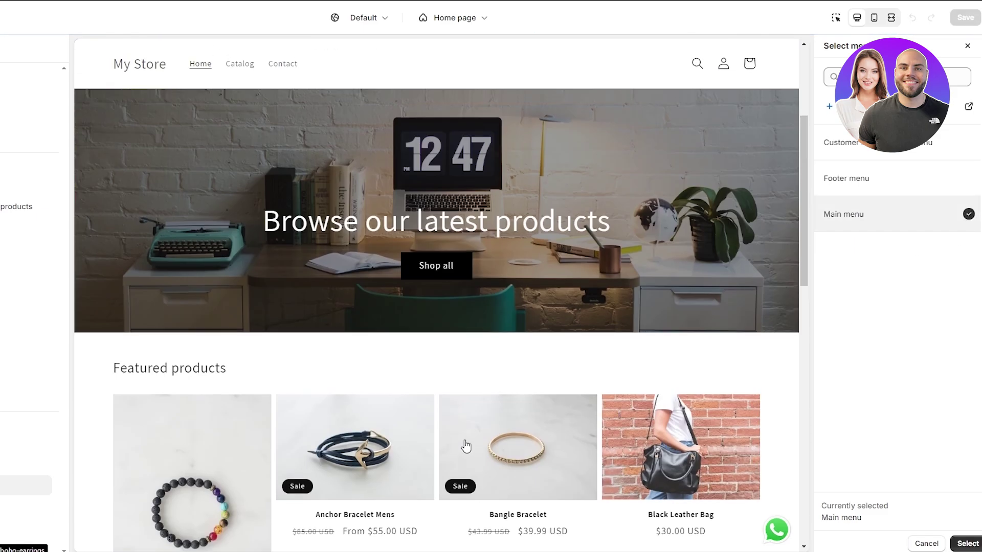
{"action": "scroll", "coordinate": [284, 164], "scroll_direction": "down", "scroll_amount": 15}
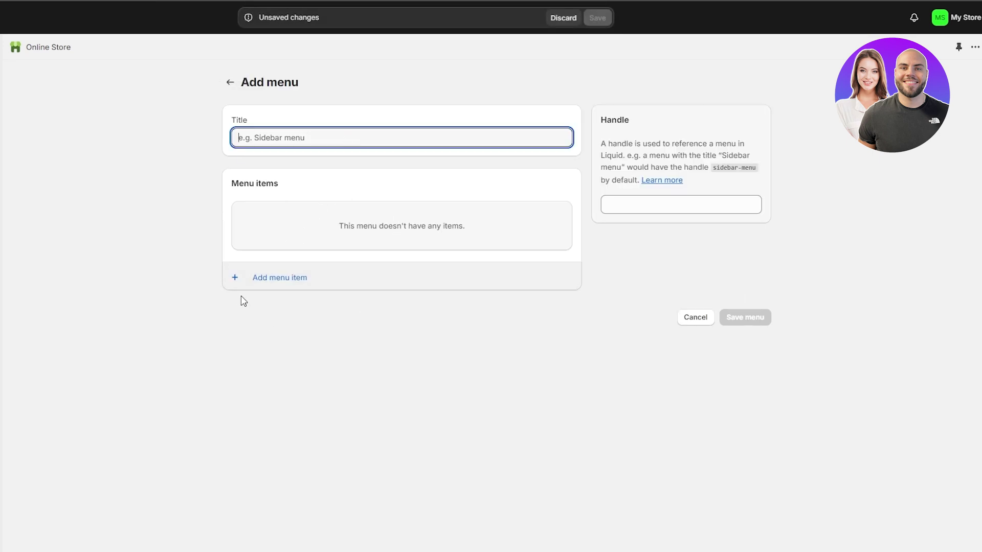
Give the new menu the title 'Custom Footer'.
{"action": "left_click", "coordinate": [257, 277]}
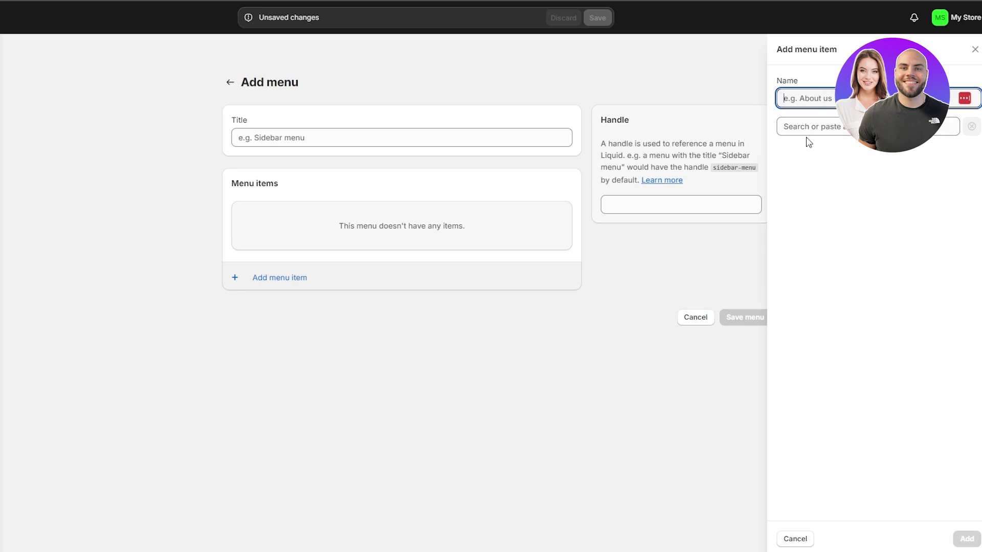
{"action": "left_click", "coordinate": [291, 138]}
{"action": "left_click", "coordinate": [289, 137]}
{"action": "type", "text": "Custom Footer"}
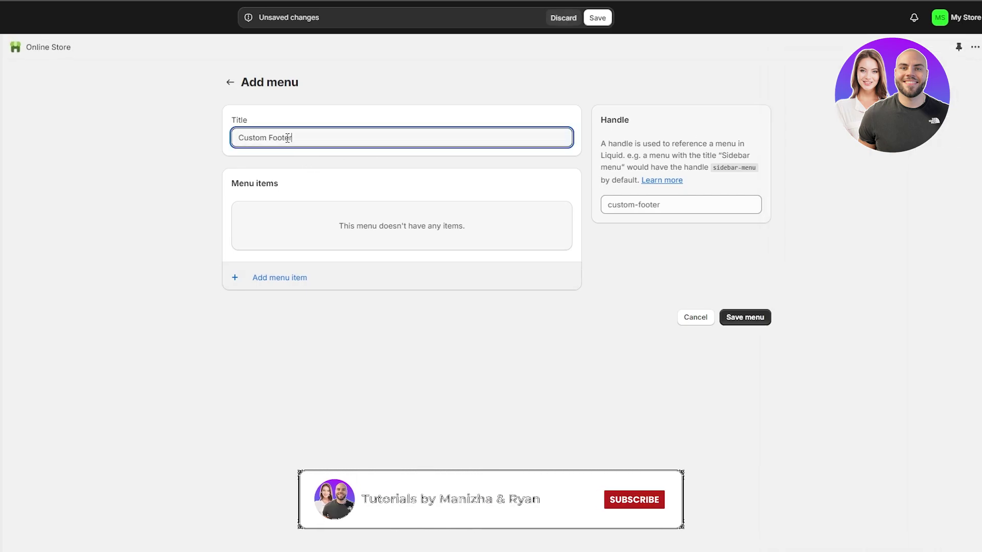
{"action": "left_click", "coordinate": [368, 215]}
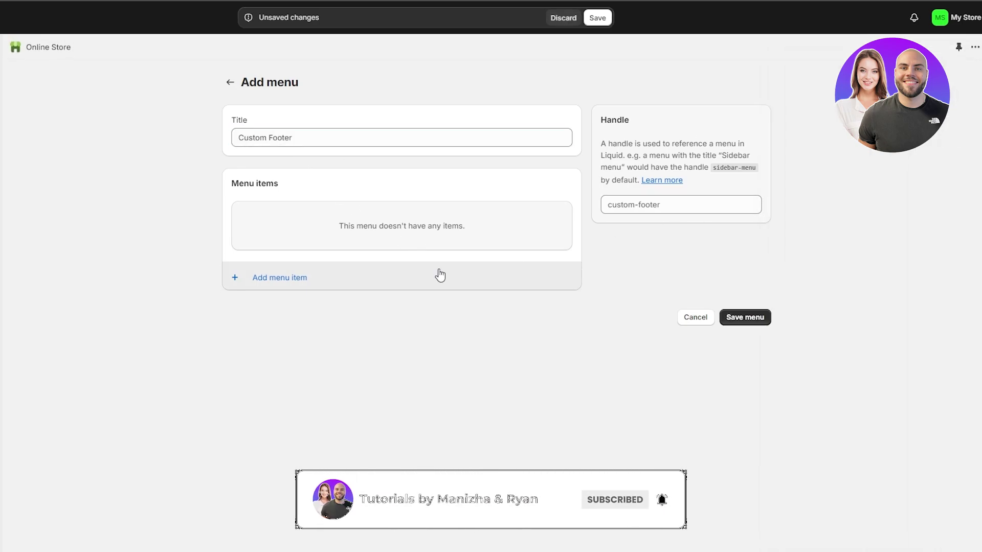
Start a first menu item and browse the Collections link destinations.
{"action": "left_click", "coordinate": [284, 276]}
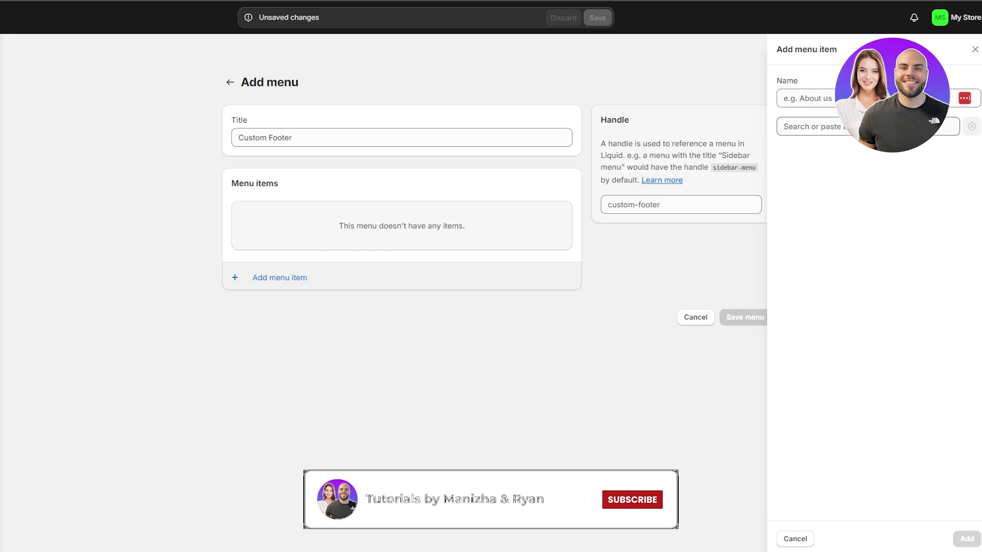
{"action": "left_click", "coordinate": [936, 128]}
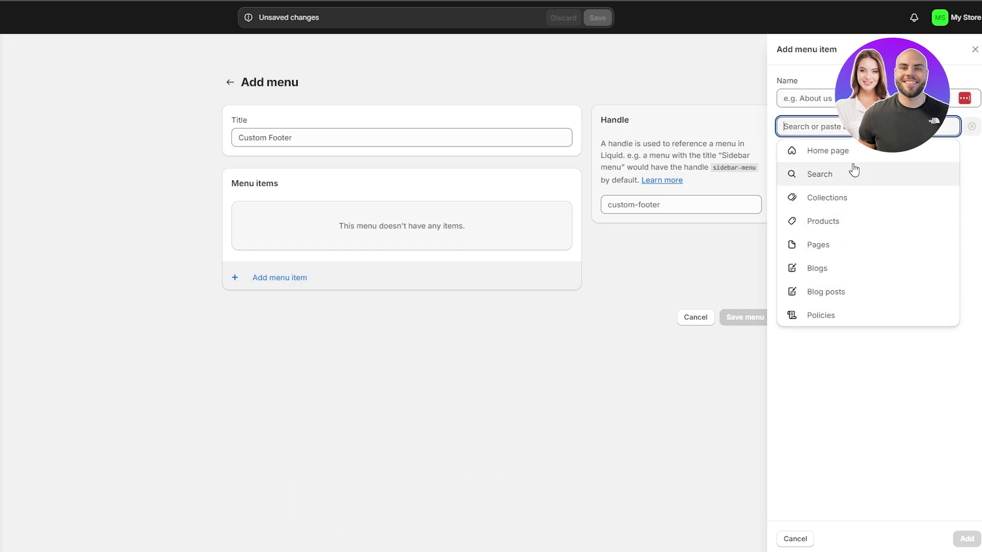
{"action": "left_click", "coordinate": [851, 209]}
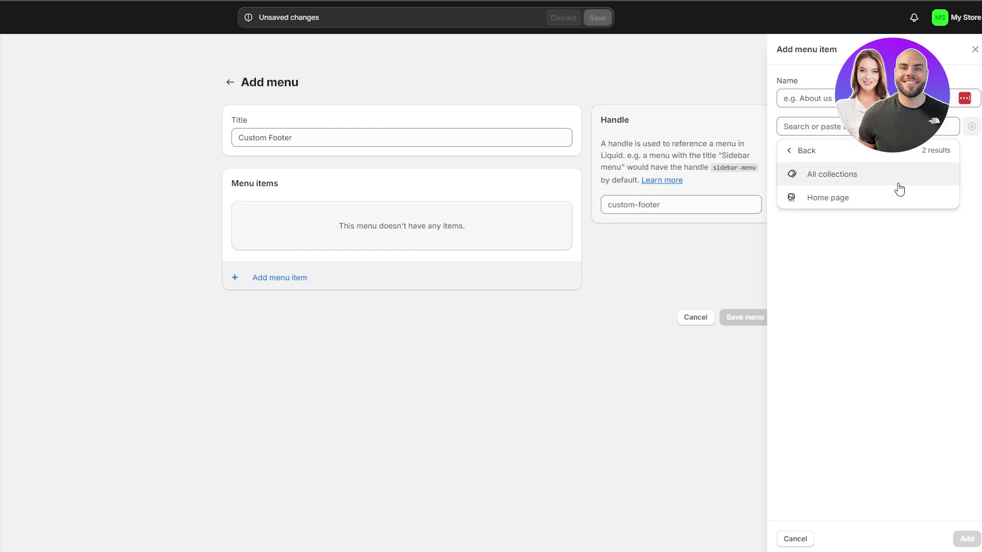
{"action": "left_click", "coordinate": [854, 243]}
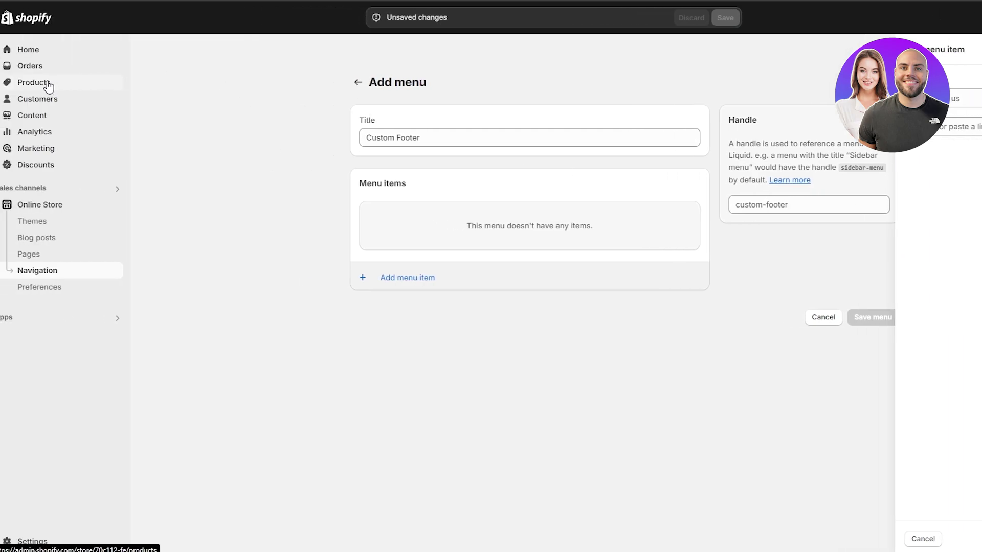
Create a new collection under Products > Collections and enter its title.
{"action": "left_click", "coordinate": [49, 84]}
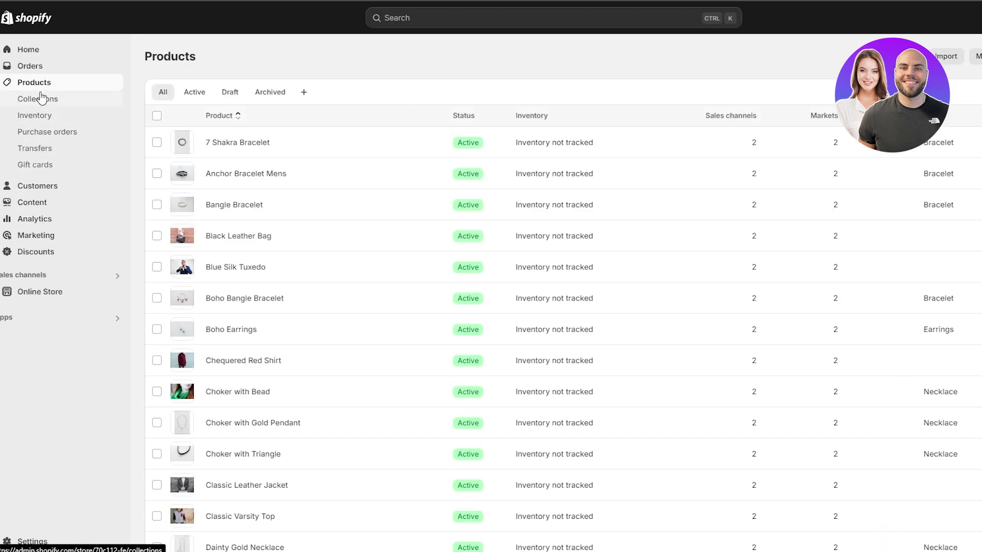
{"action": "left_click", "coordinate": [59, 105]}
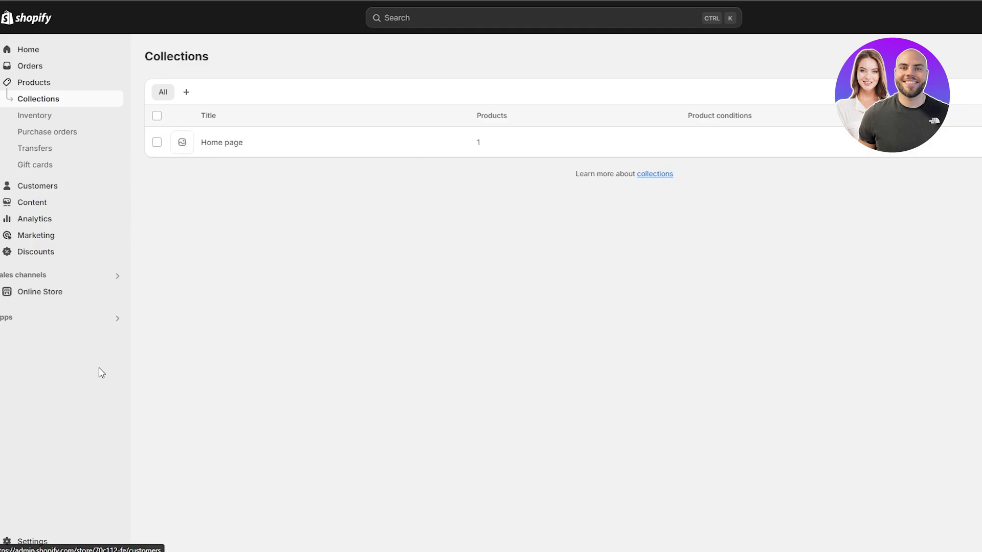
{"action": "left_click", "coordinate": [944, 56]}
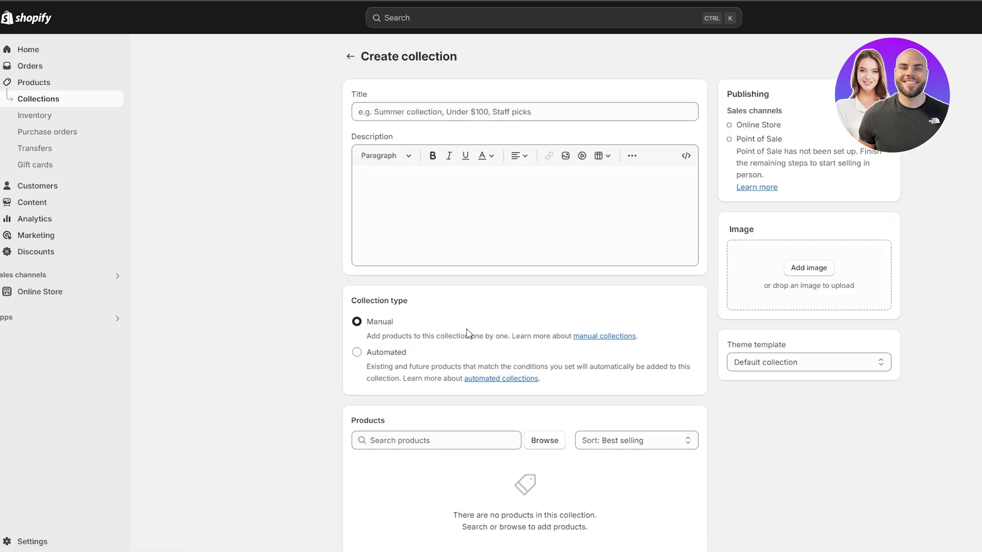
{"action": "left_click", "coordinate": [408, 116]}
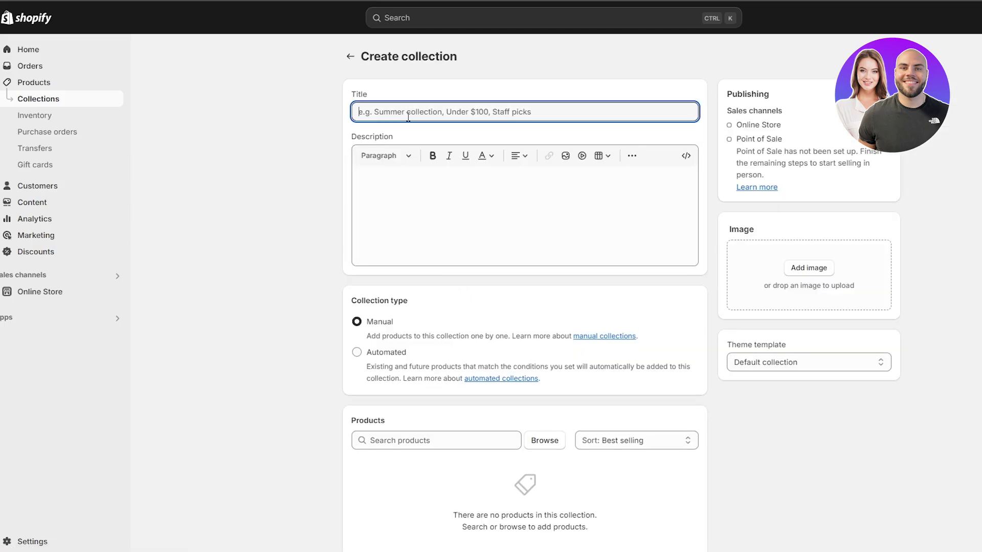
{"action": "type", "text": "a"}
{"action": "scroll", "coordinate": [373, 245], "scroll_direction": "down", "scroll_amount": 2}
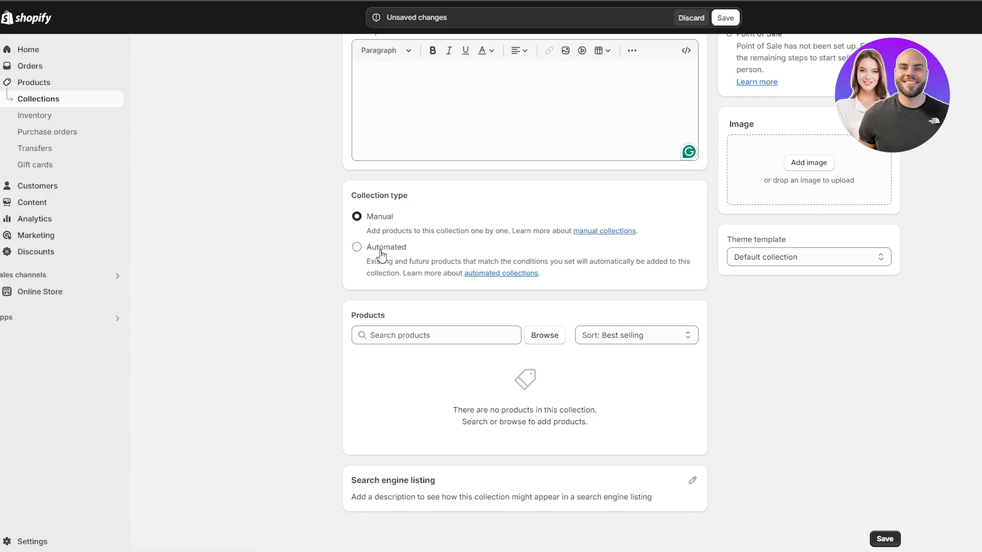
Make the collection Automated, keeping the default collection template.
{"action": "left_click", "coordinate": [357, 247]}
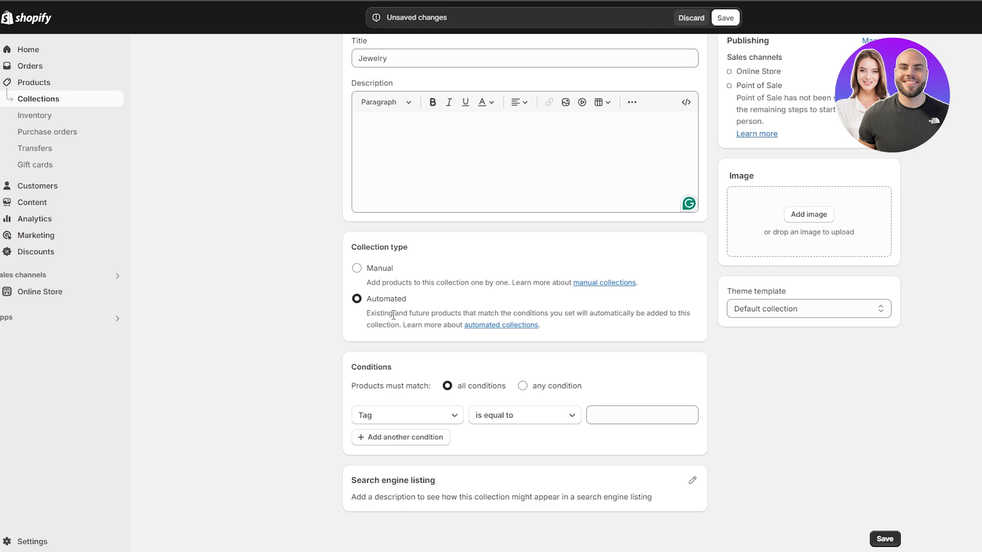
{"action": "left_click_drag", "start_coordinate": [437, 315], "coordinate": [592, 322]}
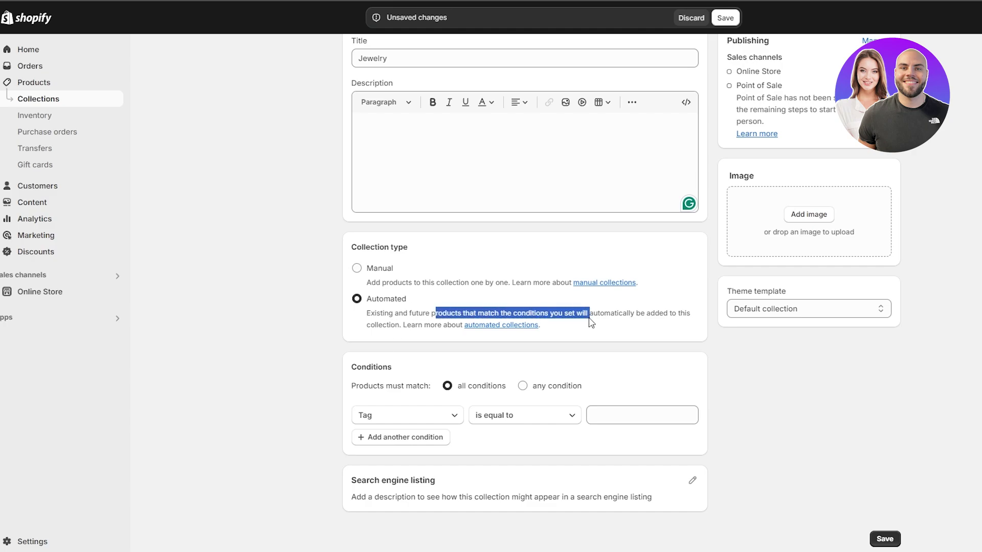
{"action": "left_click", "coordinate": [826, 309]}
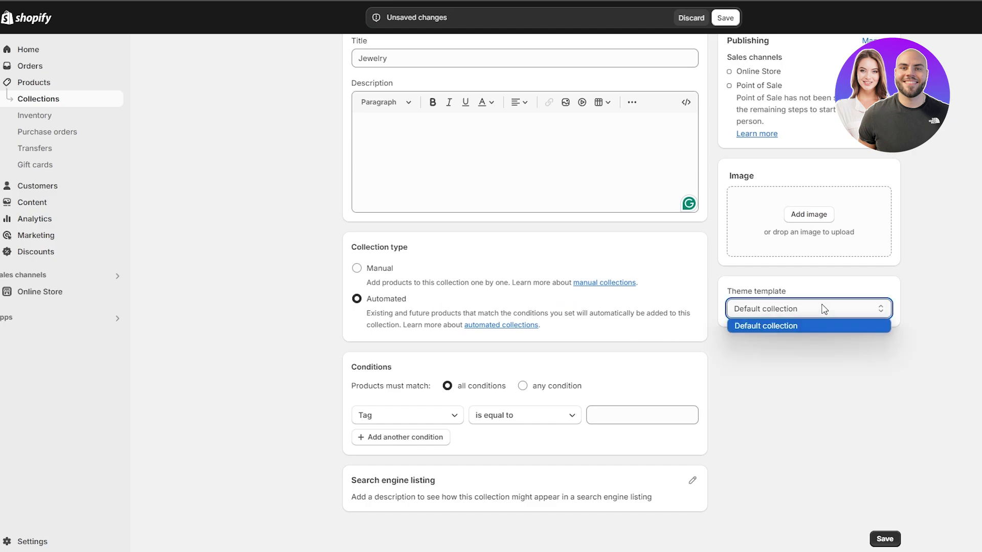
{"action": "left_click", "coordinate": [822, 309]}
{"action": "scroll", "coordinate": [795, 316], "scroll_direction": "up", "scroll_amount": 1}
{"action": "scroll", "coordinate": [795, 316], "scroll_direction": "down", "scroll_amount": 1}
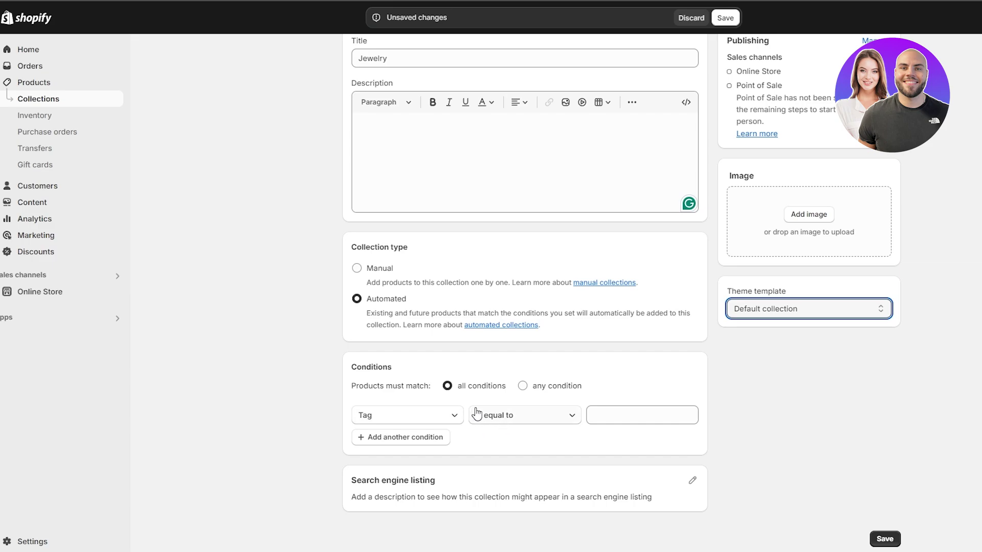
Set the first 'Tag is equal to' condition to Pendant.
{"action": "left_click", "coordinate": [664, 415]}
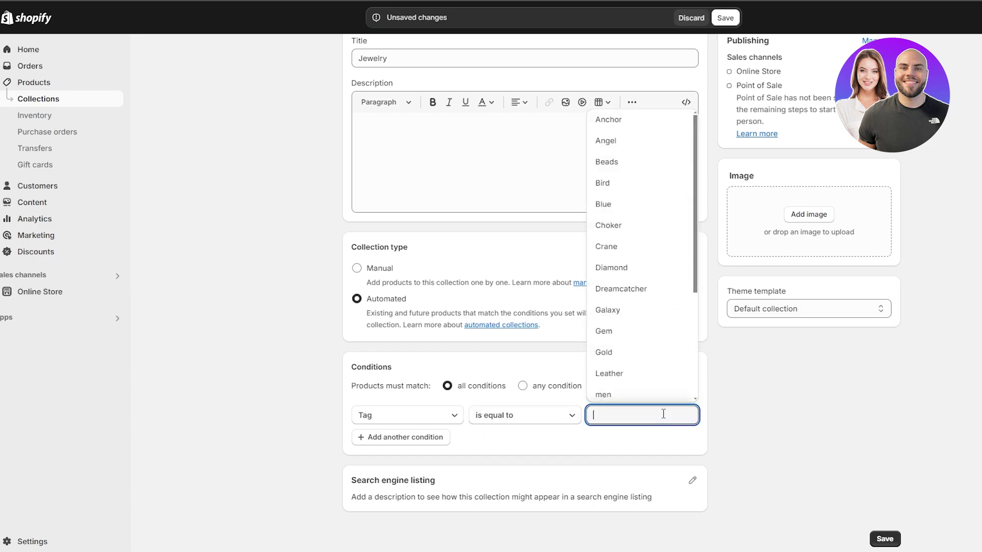
{"action": "scroll", "coordinate": [639, 287], "scroll_direction": "down", "scroll_amount": 4}
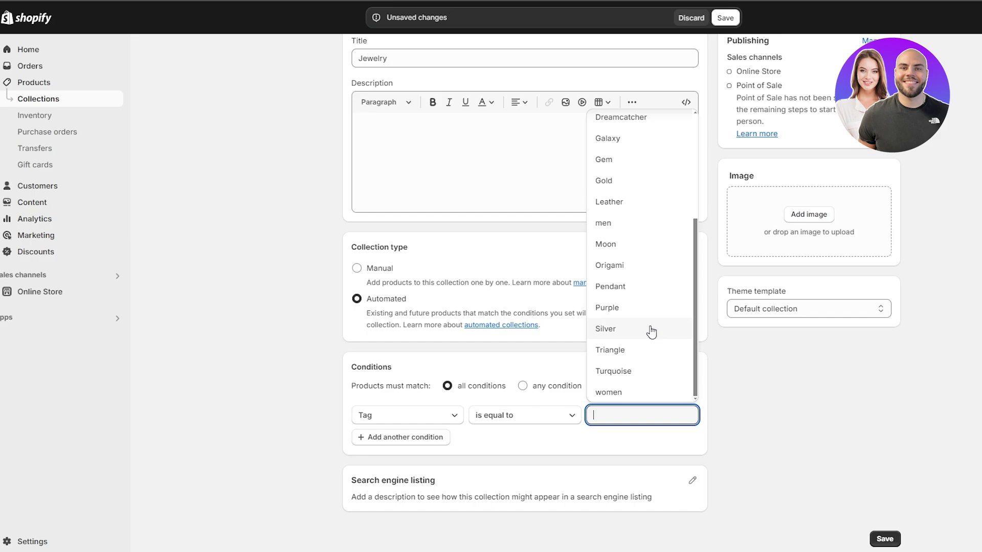
{"action": "scroll", "coordinate": [634, 385], "scroll_direction": "up", "scroll_amount": 4}
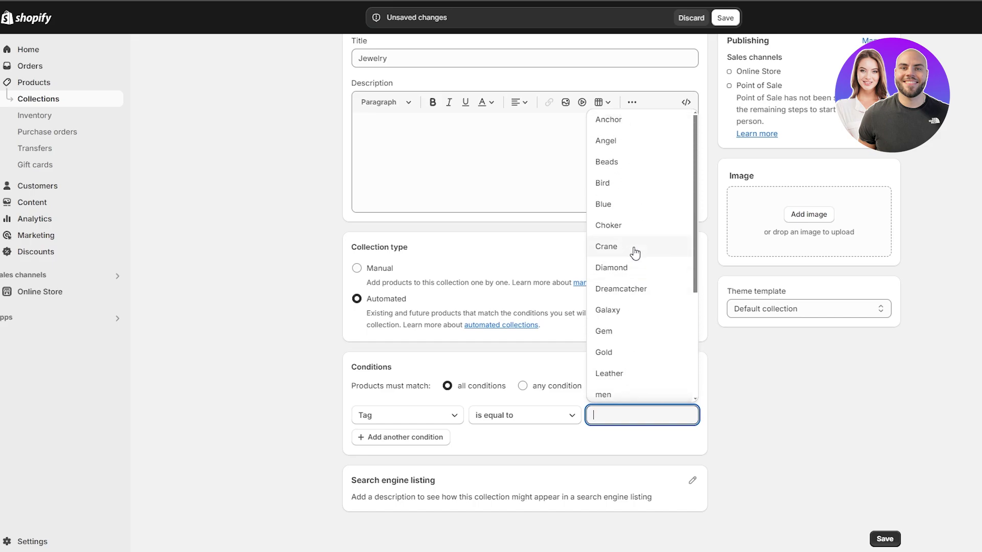
{"action": "scroll", "coordinate": [636, 335], "scroll_direction": "down", "scroll_amount": 3}
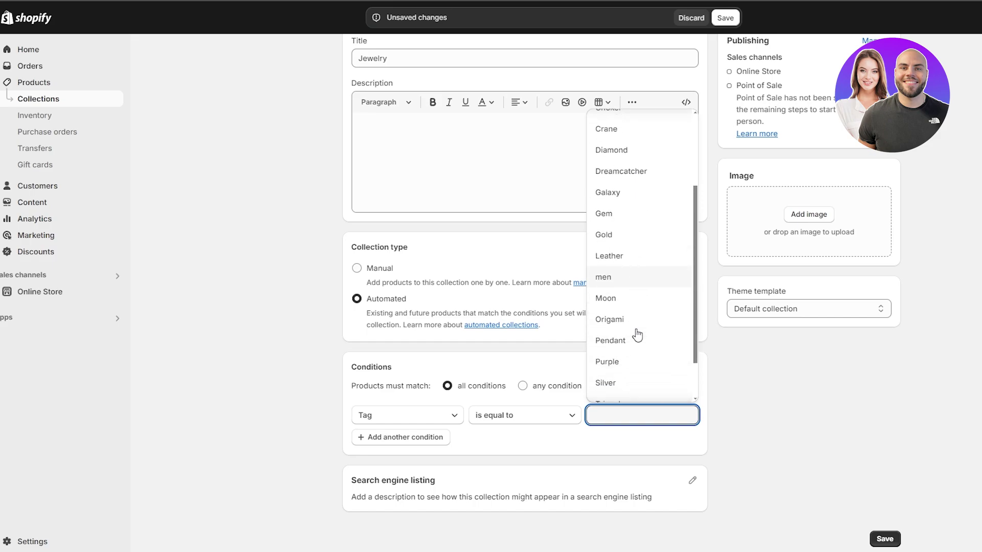
{"action": "scroll", "coordinate": [637, 335], "scroll_direction": "down", "scroll_amount": 2}
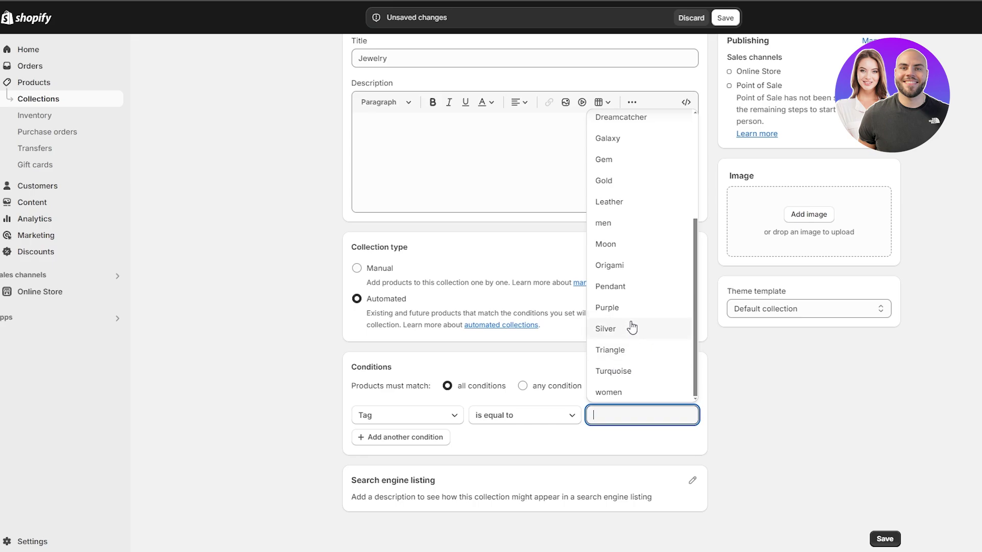
{"action": "left_click", "coordinate": [631, 287]}
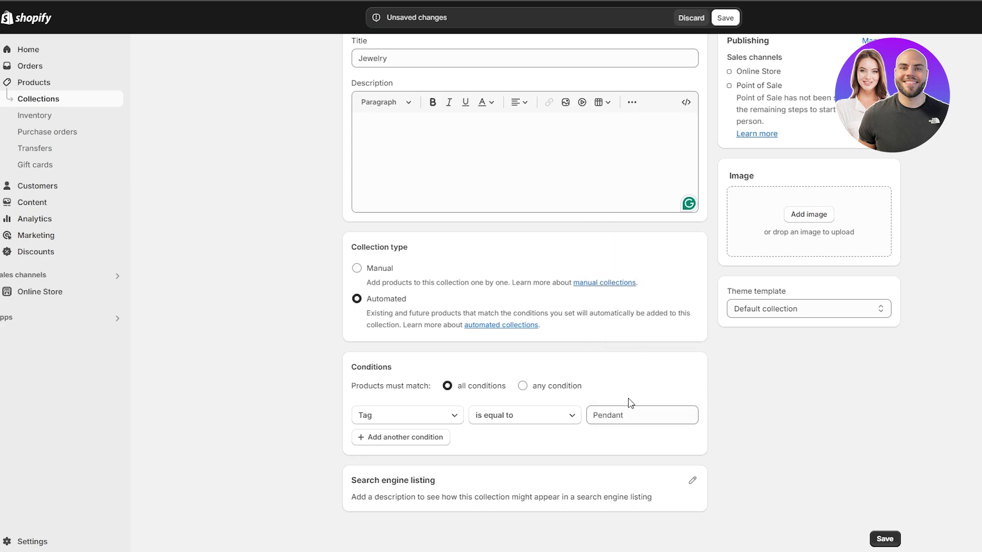
Add tag conditions Anchor, Beads and Choker, then begin a fifth condition.
{"action": "left_click", "coordinate": [423, 438]}
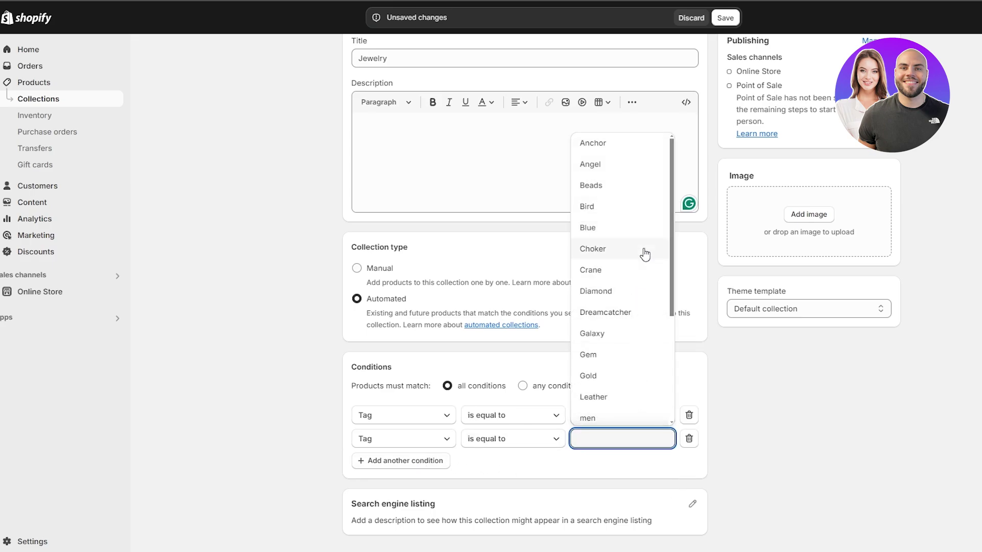
{"action": "left_click", "coordinate": [621, 147]}
{"action": "left_click", "coordinate": [405, 465]}
{"action": "left_click", "coordinate": [622, 462]}
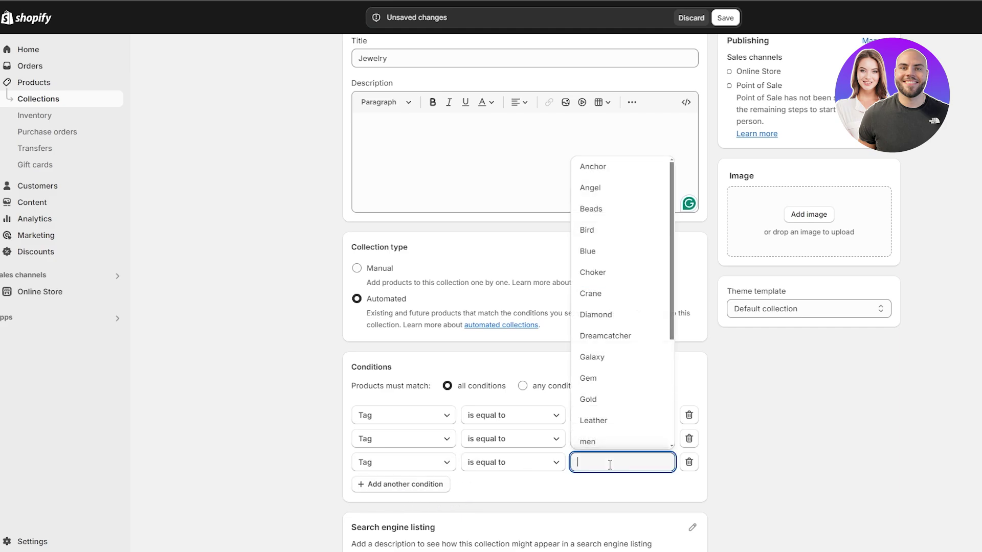
{"action": "left_click", "coordinate": [616, 212]}
{"action": "left_click", "coordinate": [403, 485]}
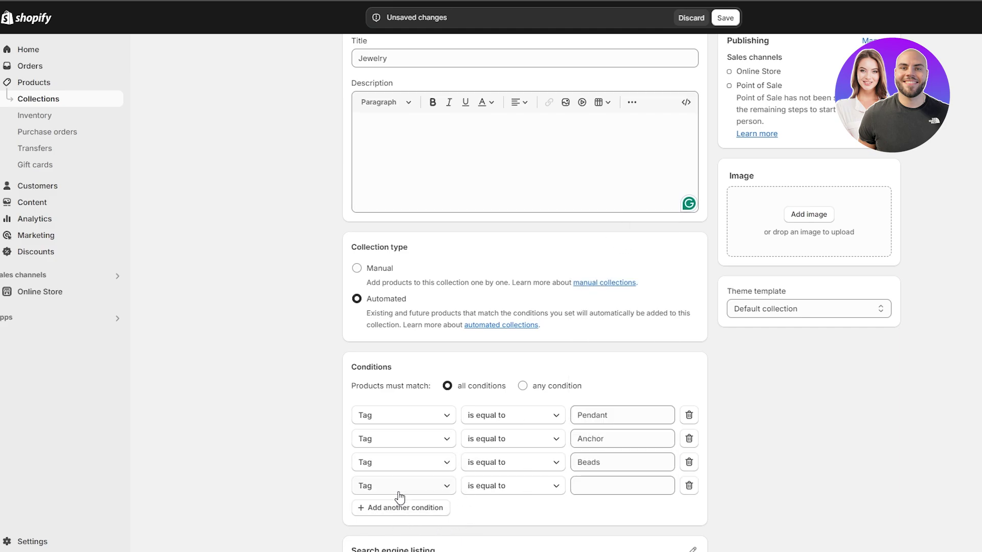
{"action": "left_click", "coordinate": [588, 485]}
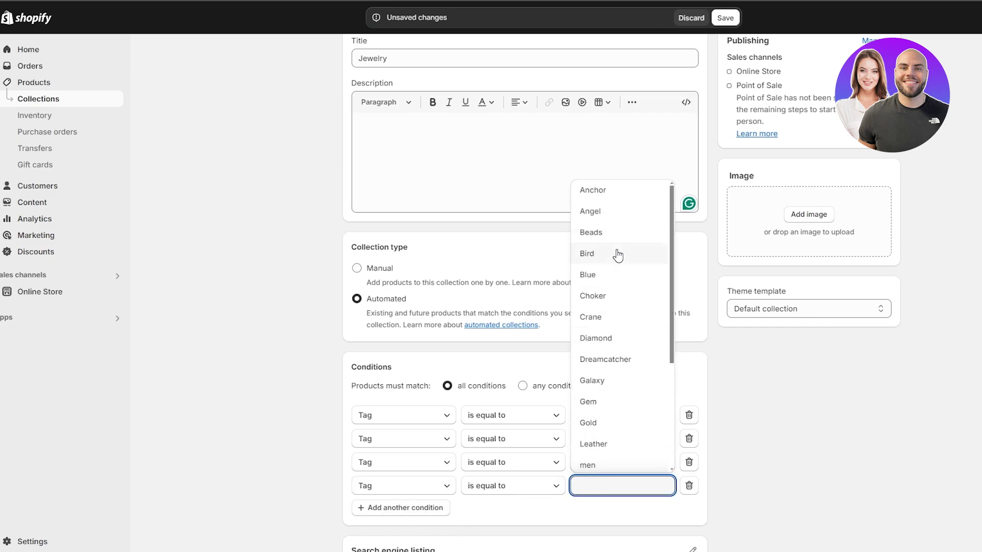
{"action": "left_click", "coordinate": [623, 296]}
{"action": "left_click", "coordinate": [407, 507]}
{"action": "left_click", "coordinate": [617, 506]}
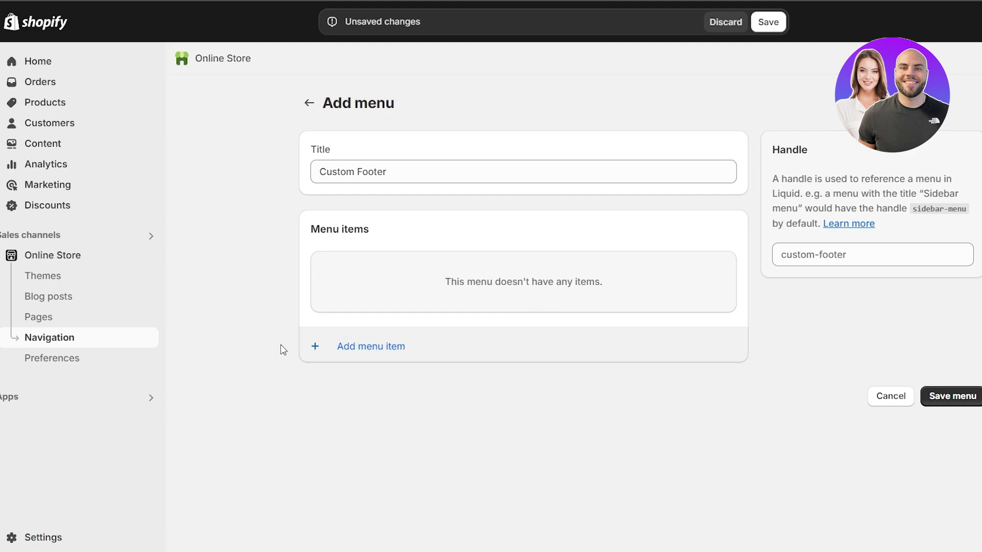
Add a Custom Footer menu item linked to the Mens collection.
{"action": "left_click", "coordinate": [391, 349]}
{"action": "left_click", "coordinate": [767, 162]}
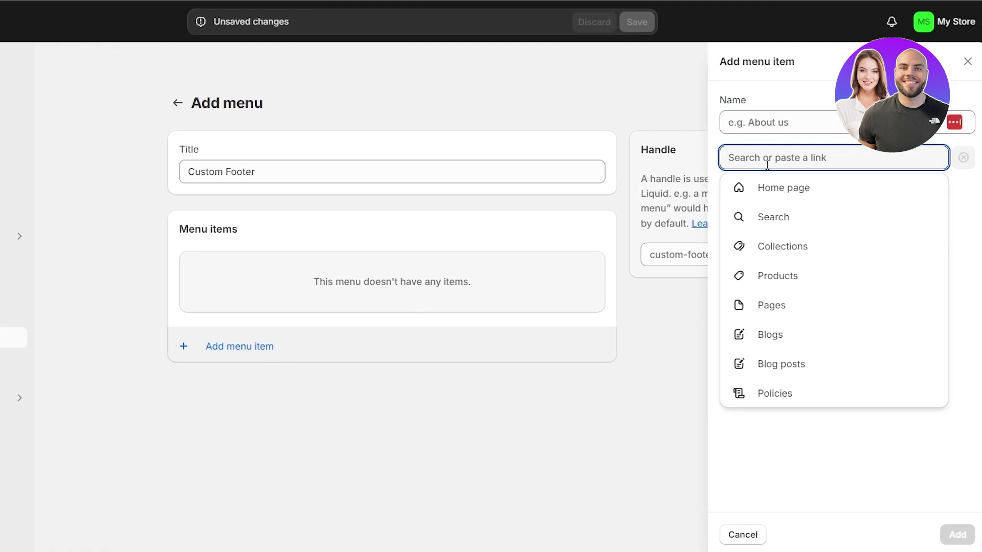
{"action": "left_click", "coordinate": [792, 251]}
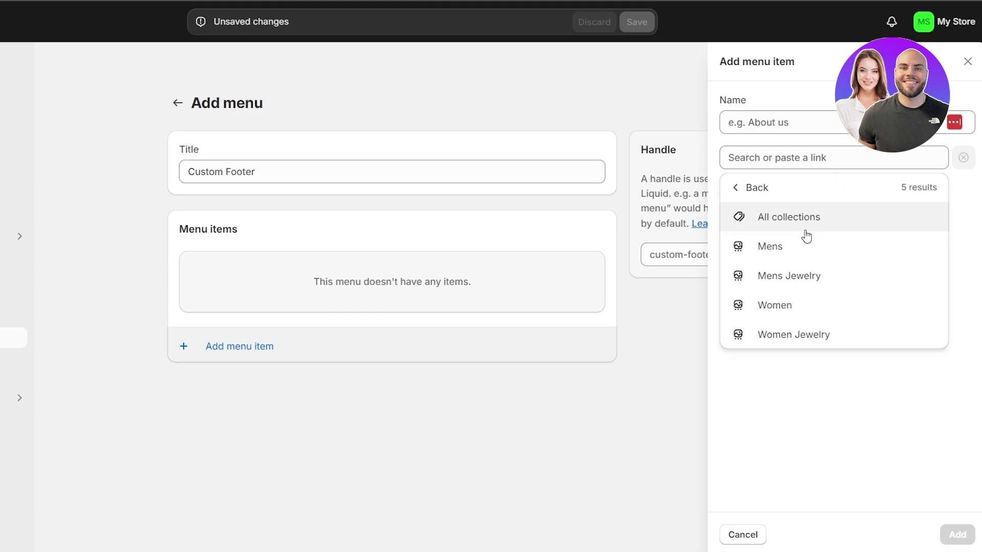
{"action": "left_click", "coordinate": [779, 251]}
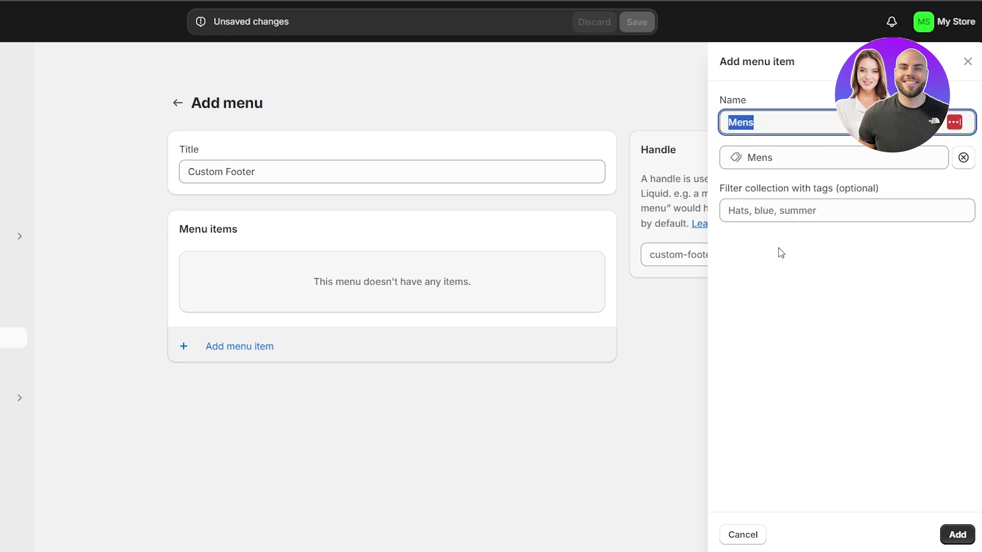
{"action": "left_click", "coordinate": [801, 307]}
{"action": "left_click", "coordinate": [945, 543]}
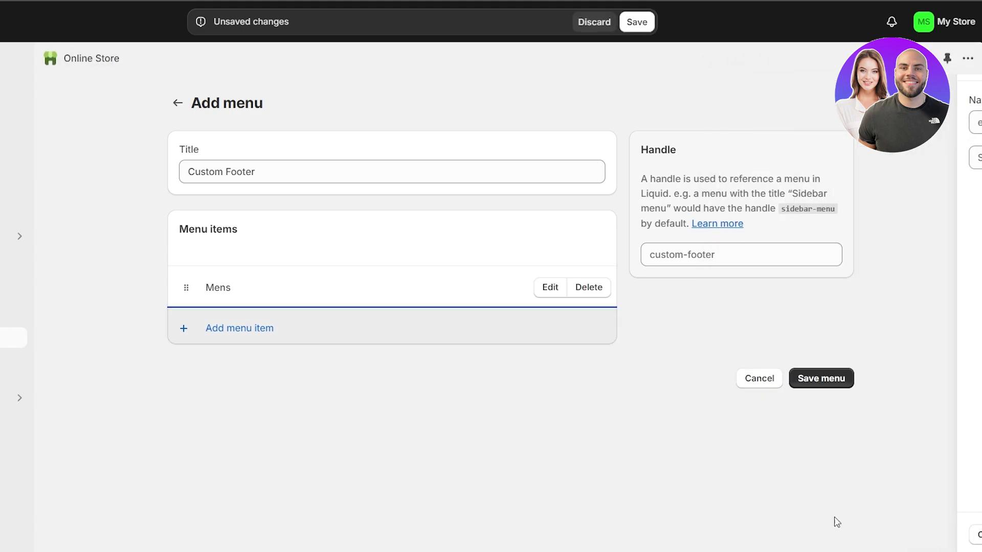
Add a second menu item linked to the Mens Jewelry collection.
{"action": "left_click", "coordinate": [225, 329]}
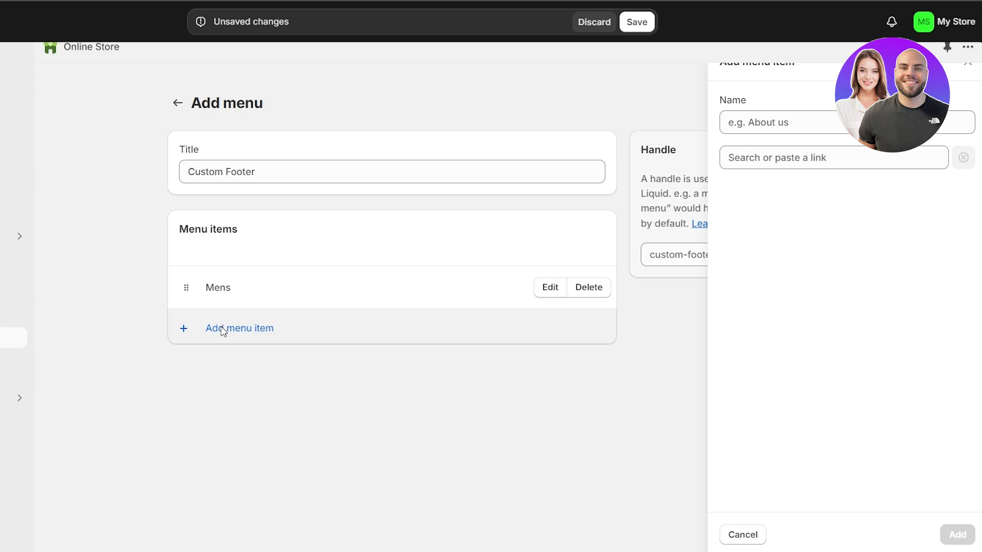
{"action": "left_click", "coordinate": [786, 158]}
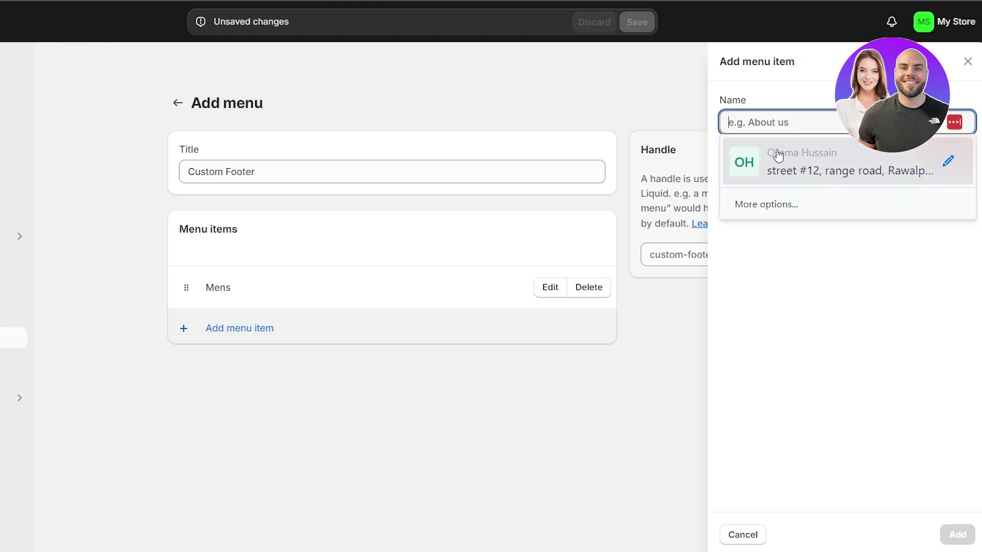
{"action": "left_click", "coordinate": [805, 244]}
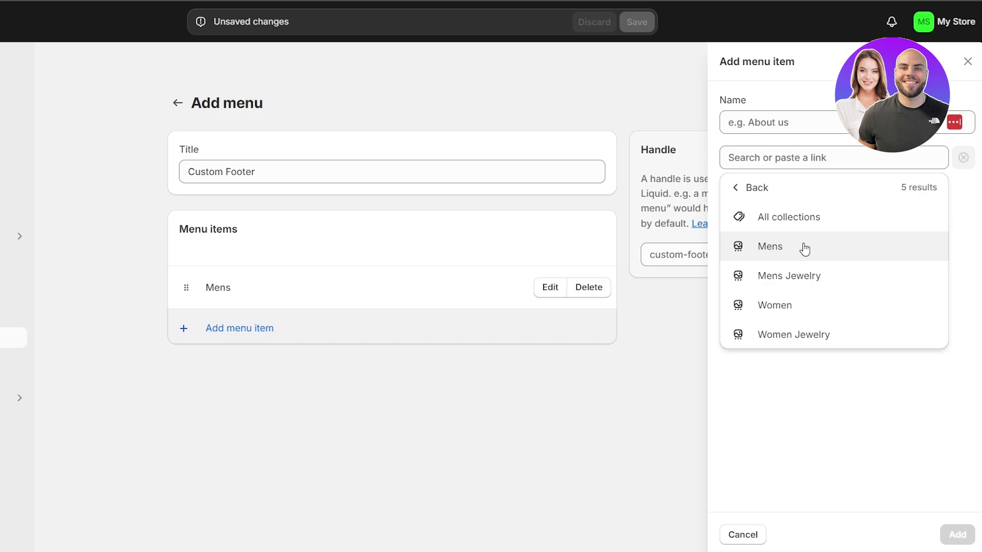
{"action": "left_click", "coordinate": [768, 287]}
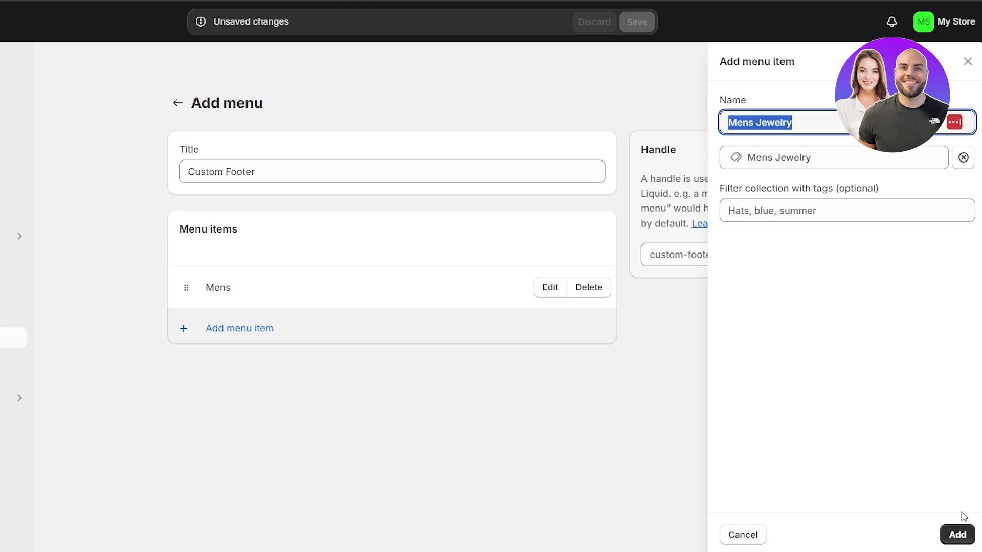
{"action": "left_click", "coordinate": [966, 537]}
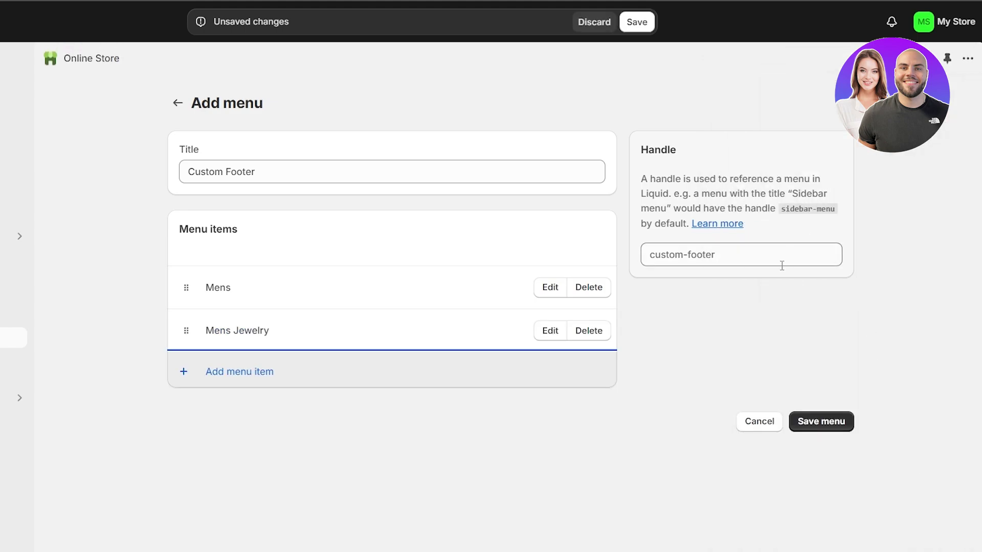
Add a menu item linked to the Women collection.
{"action": "left_click", "coordinate": [265, 370]}
{"action": "left_click", "coordinate": [775, 159]}
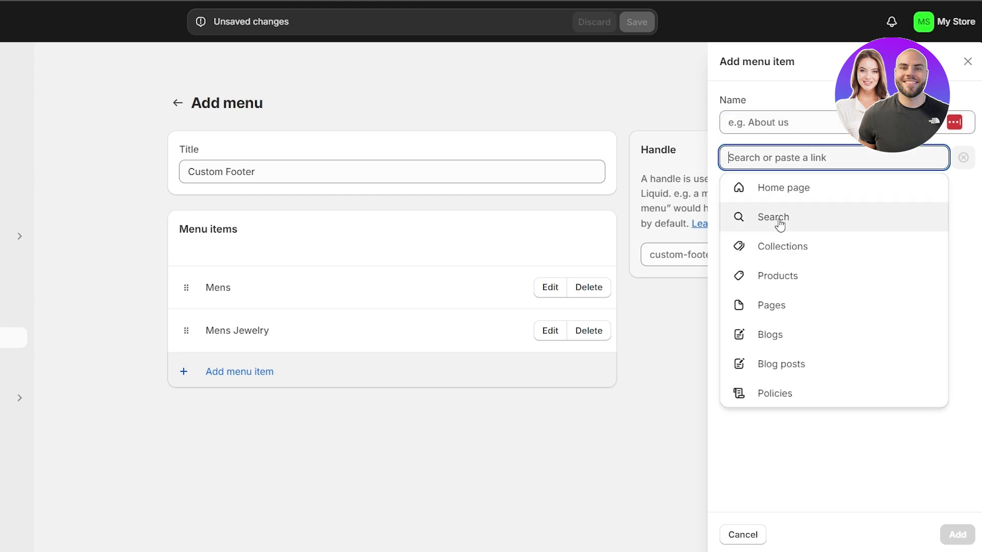
{"action": "left_click", "coordinate": [781, 260]}
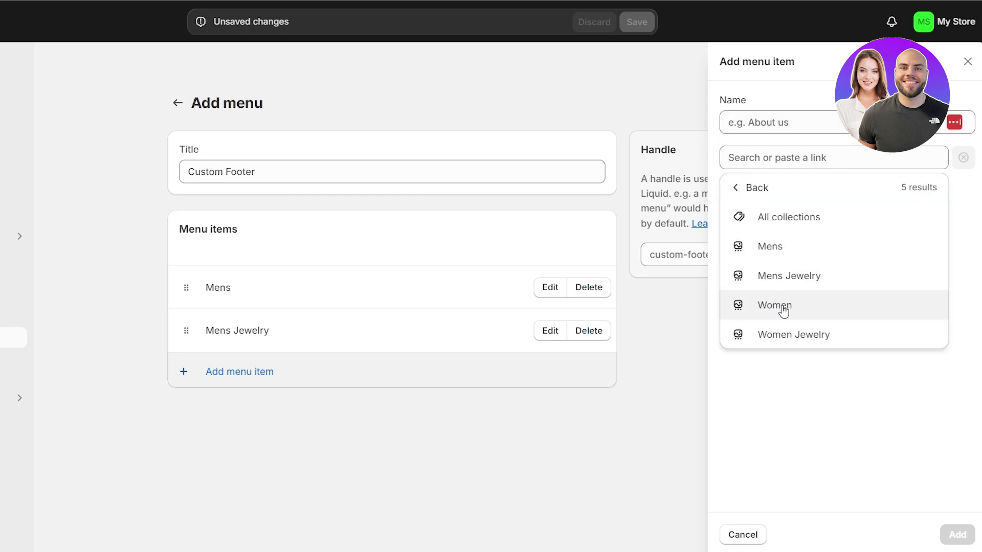
{"action": "left_click", "coordinate": [767, 305]}
{"action": "left_click", "coordinate": [957, 534]}
Add a menu item linked to the Women Jewelry collection.
{"action": "left_click", "coordinate": [783, 158]}
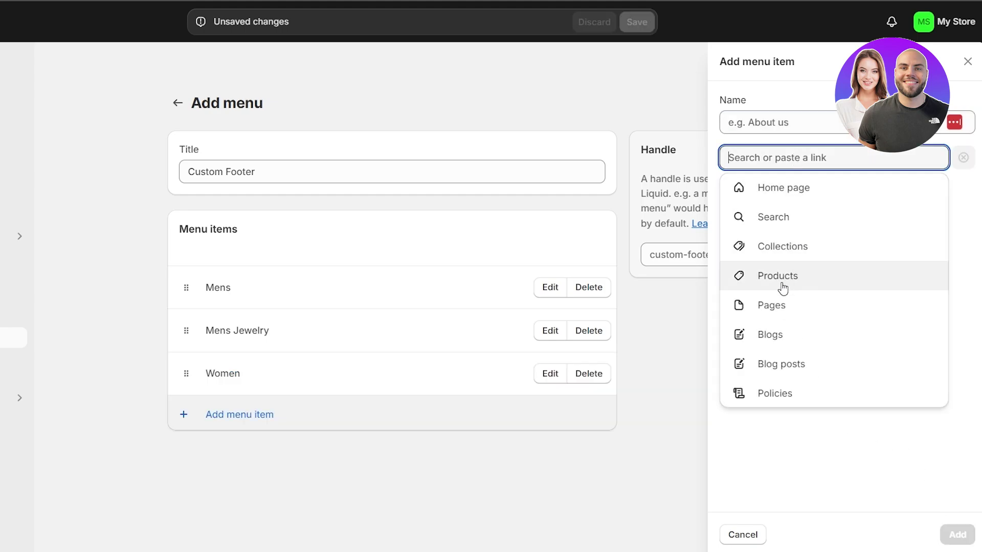
{"action": "left_click", "coordinate": [782, 246]}
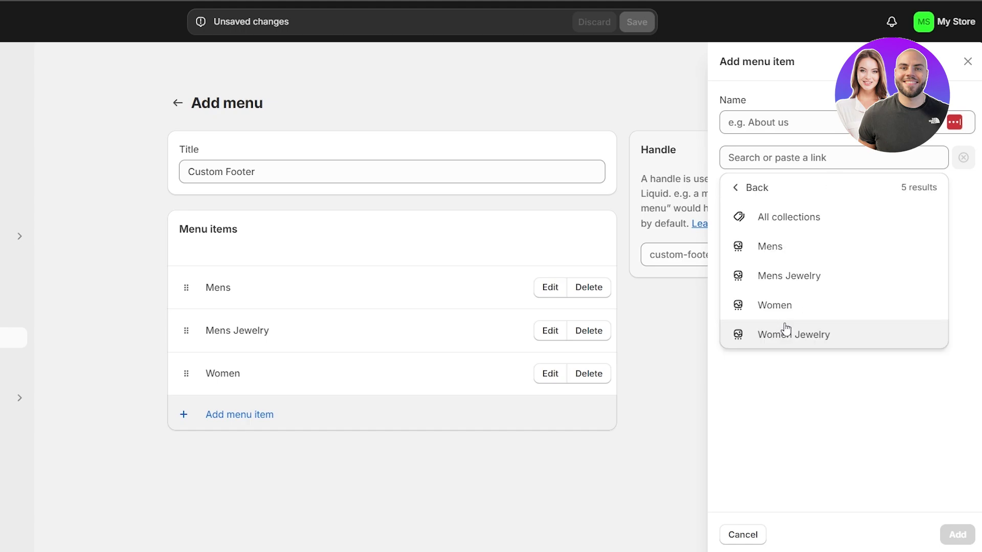
{"action": "left_click", "coordinate": [785, 332]}
{"action": "left_click", "coordinate": [958, 533]}
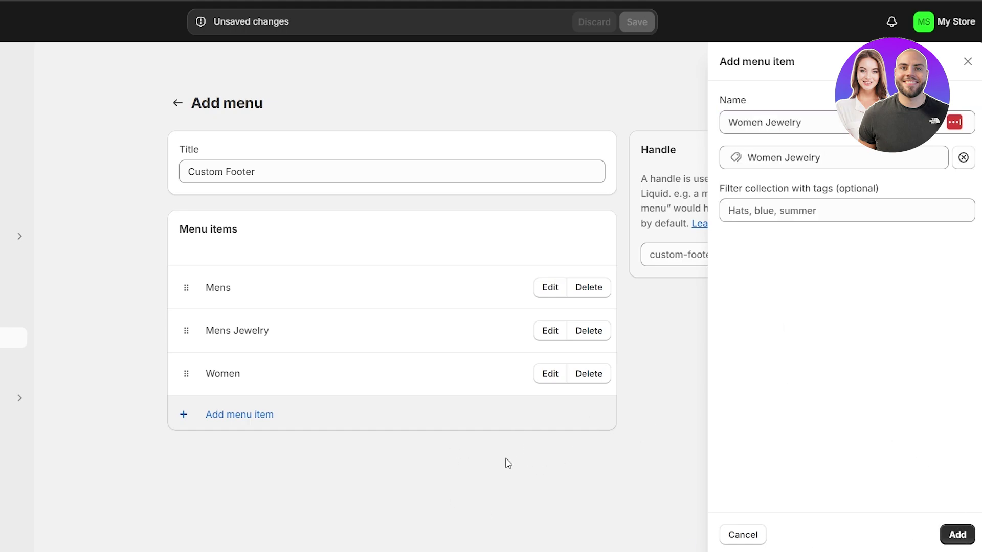
{"action": "left_click", "coordinate": [957, 534]}
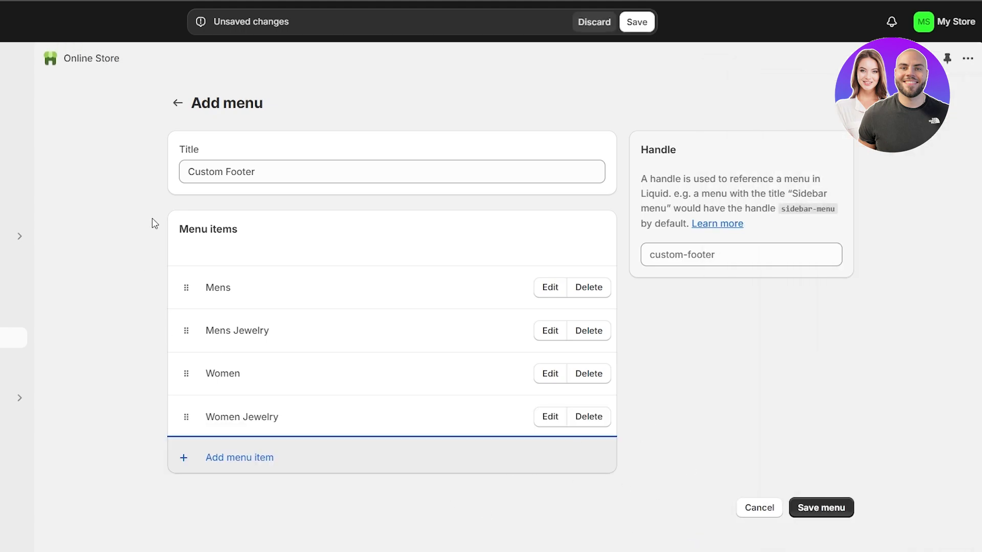
Save the Custom Footer menu.
{"action": "left_click", "coordinate": [268, 171]}
{"action": "left_click", "coordinate": [120, 194]}
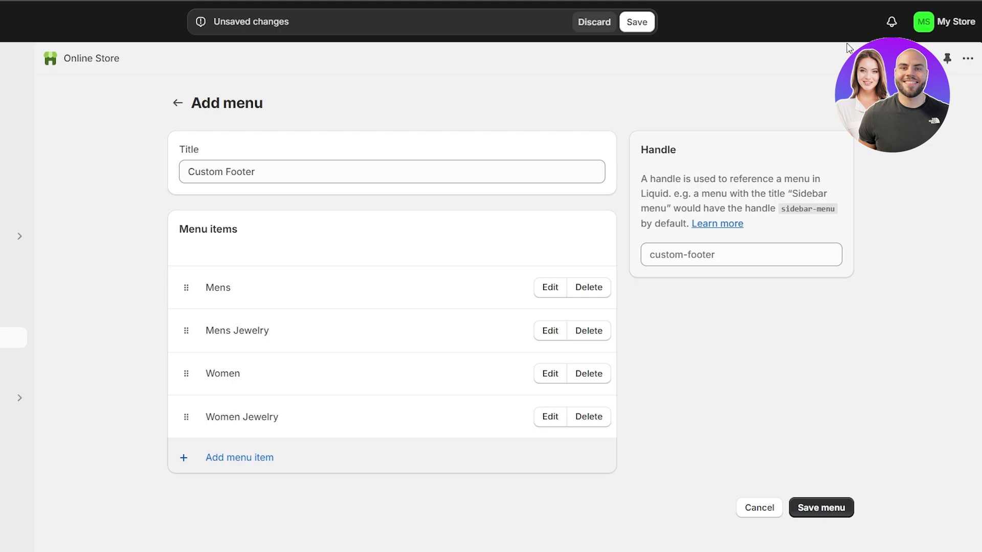
{"action": "left_click_drag", "start_coordinate": [255, 172], "coordinate": [152, 179]}
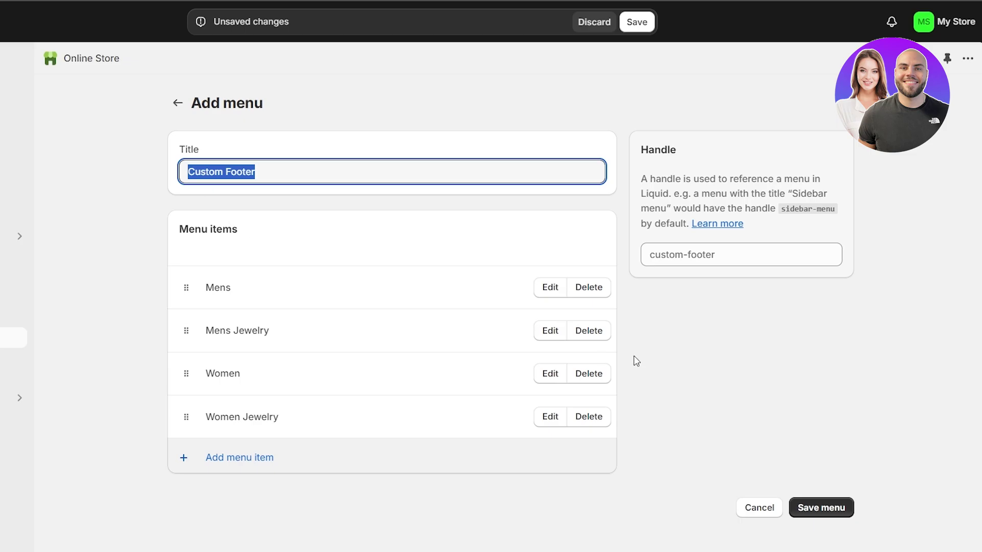
{"action": "left_click", "coordinate": [816, 507]}
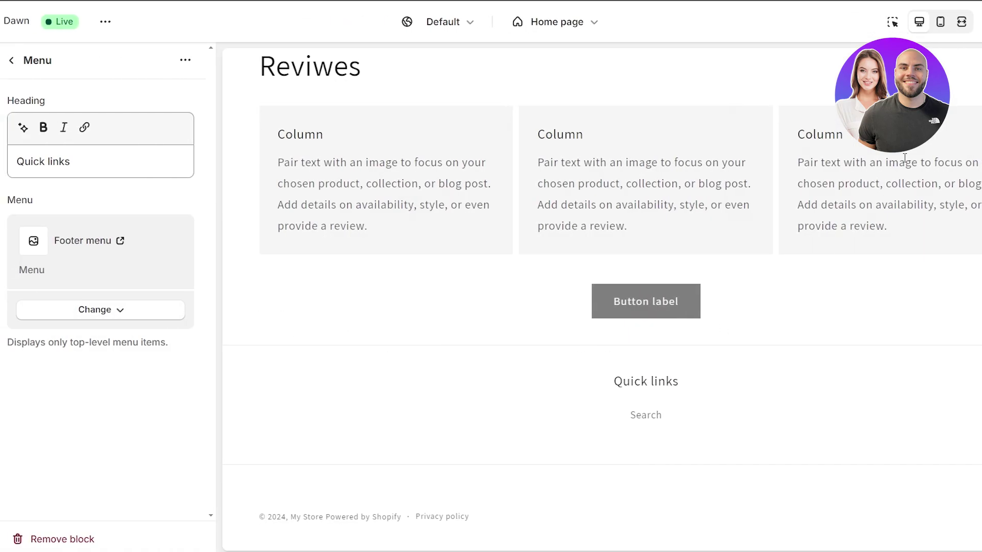
Switch the footer Menu block to the Custom Footer menu, resetting page zoom to 100%.
{"action": "left_click", "coordinate": [99, 310]}
{"action": "left_click", "coordinate": [97, 228]}
{"action": "left_click", "coordinate": [74, 175]}
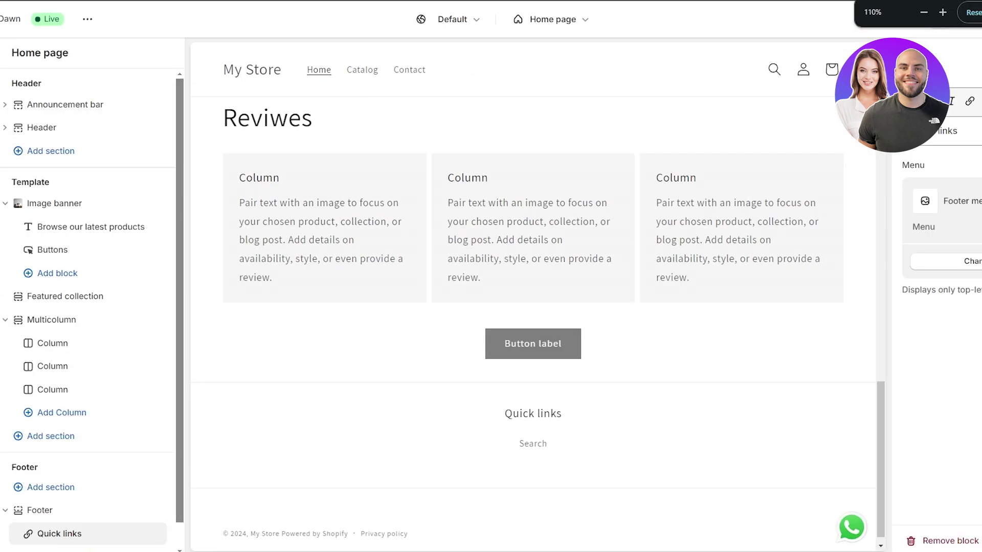
{"action": "left_click", "coordinate": [943, 16]}
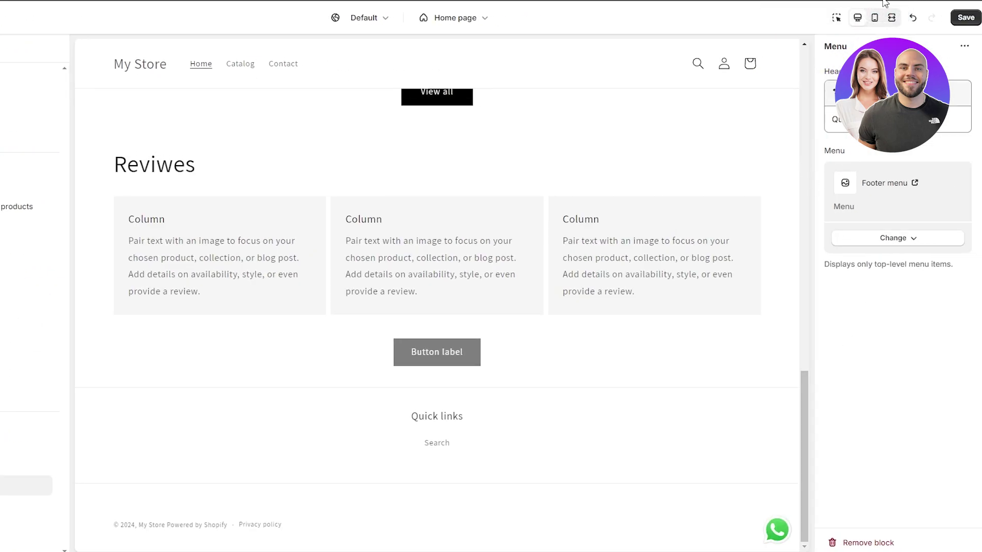
{"action": "left_click", "coordinate": [932, 266]}
{"action": "left_click", "coordinate": [889, 242]}
{"action": "left_click", "coordinate": [935, 242]}
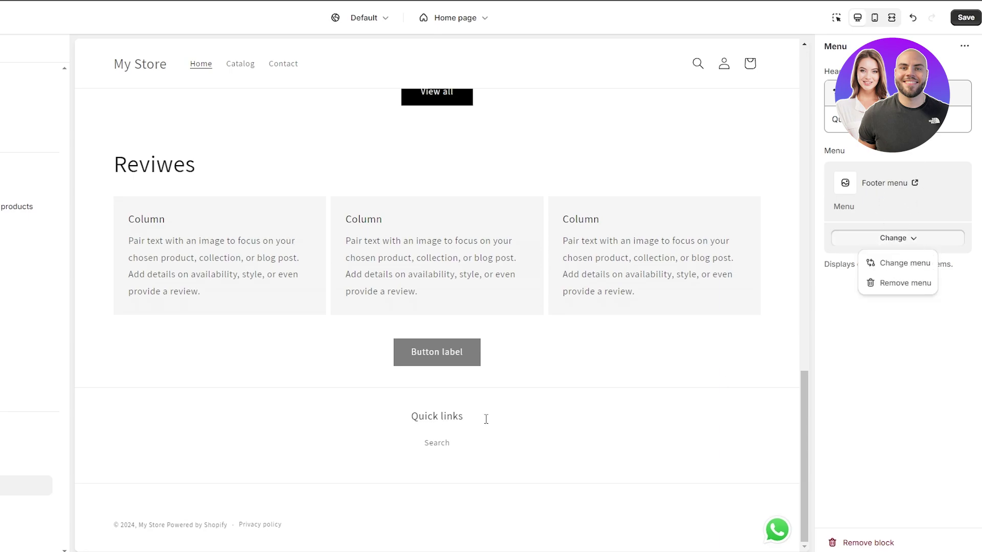
{"action": "left_click", "coordinate": [915, 262]}
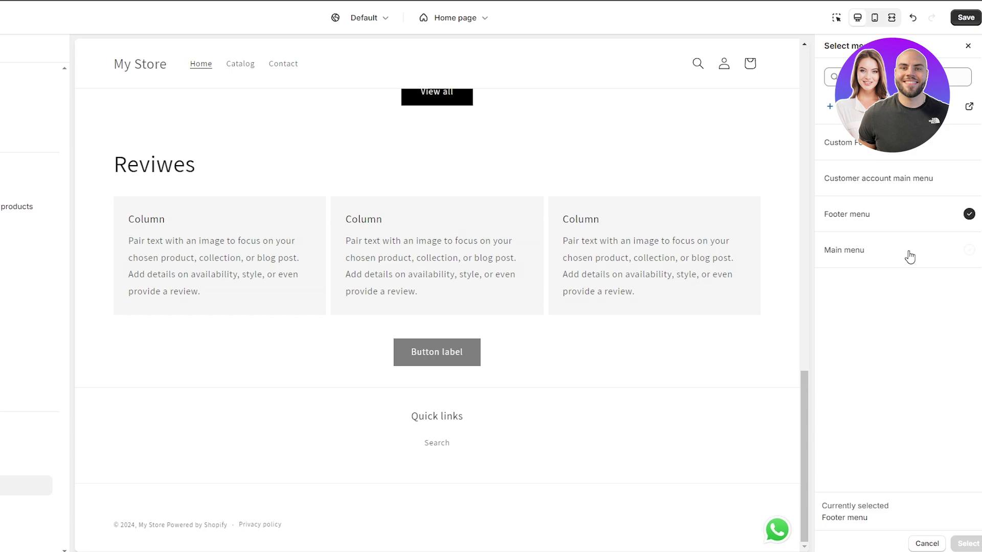
{"action": "left_click", "coordinate": [967, 146]}
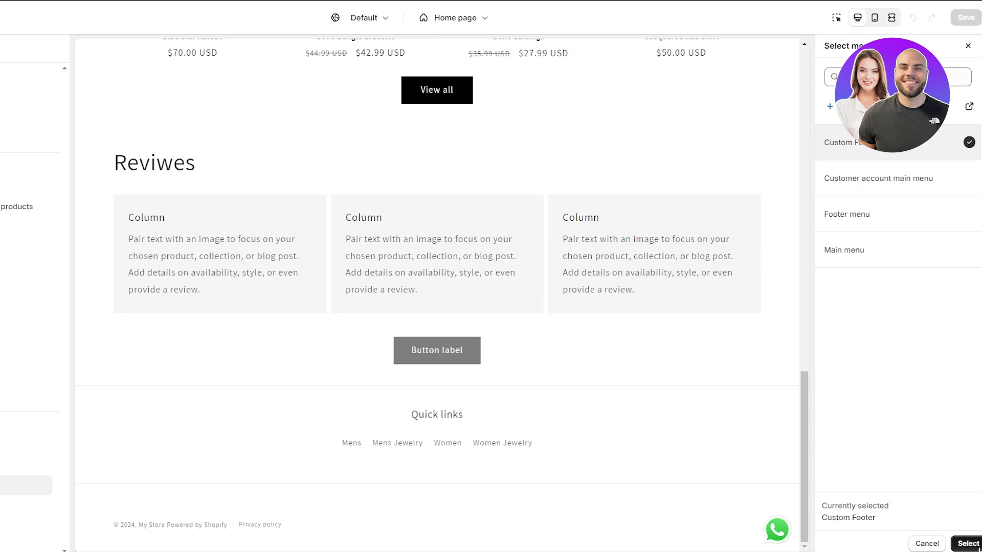
{"action": "left_click", "coordinate": [968, 544]}
{"action": "left_click", "coordinate": [895, 240]}
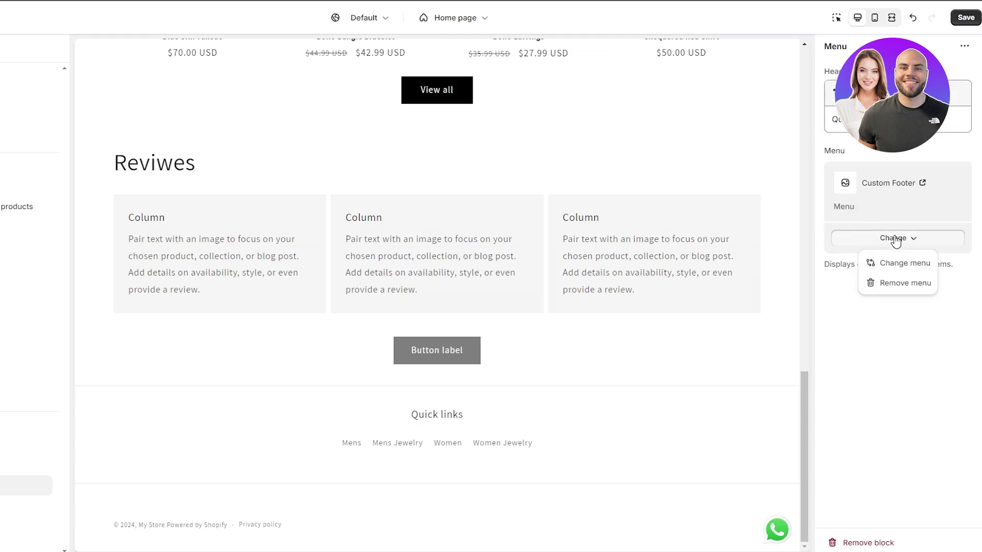
{"action": "left_click", "coordinate": [895, 240]}
Replace the Quick links heading with 'Collection'.
{"action": "mouse_move", "coordinate": [26, 490]}
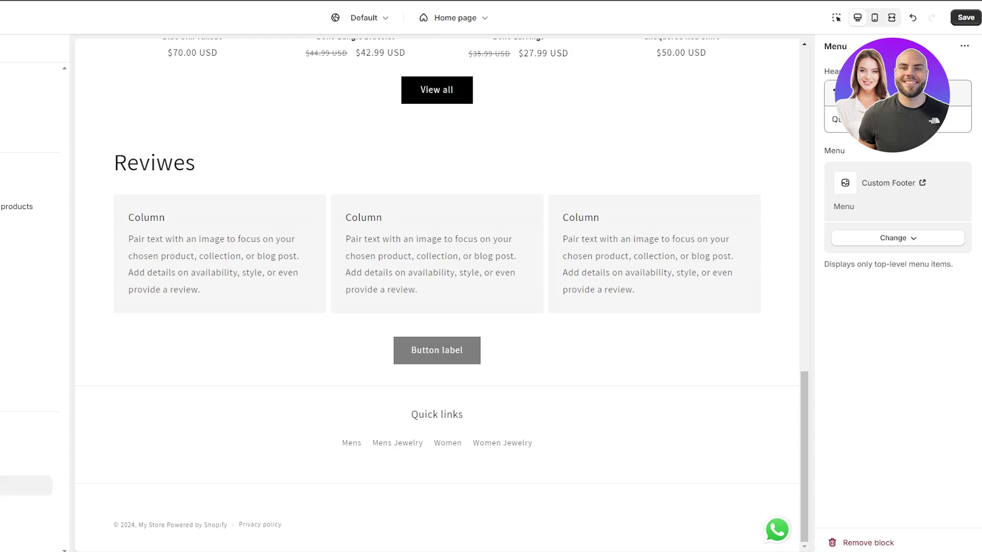
{"action": "left_click_drag", "start_coordinate": [871, 119], "coordinate": [812, 124]}
{"action": "type", "text": "C"}
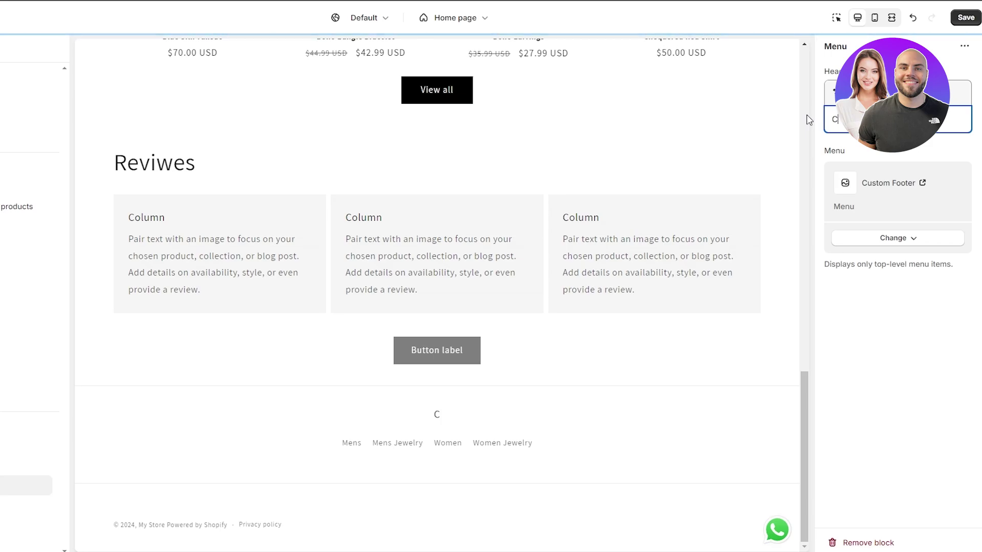
{"action": "type", "text": "ollection"}
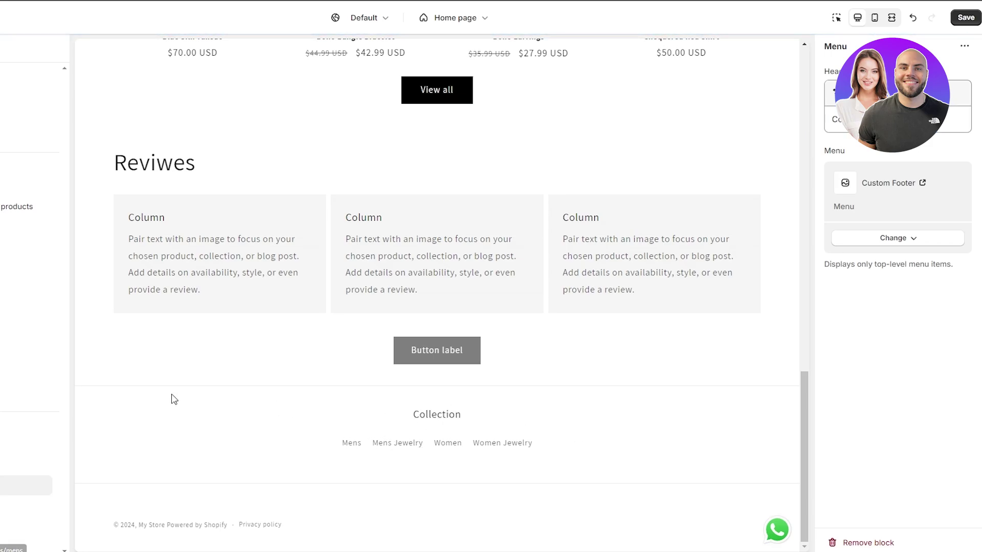
Add a Brand information block to the Footer and follow its theme settings link.
{"action": "left_click", "coordinate": [45, 509]}
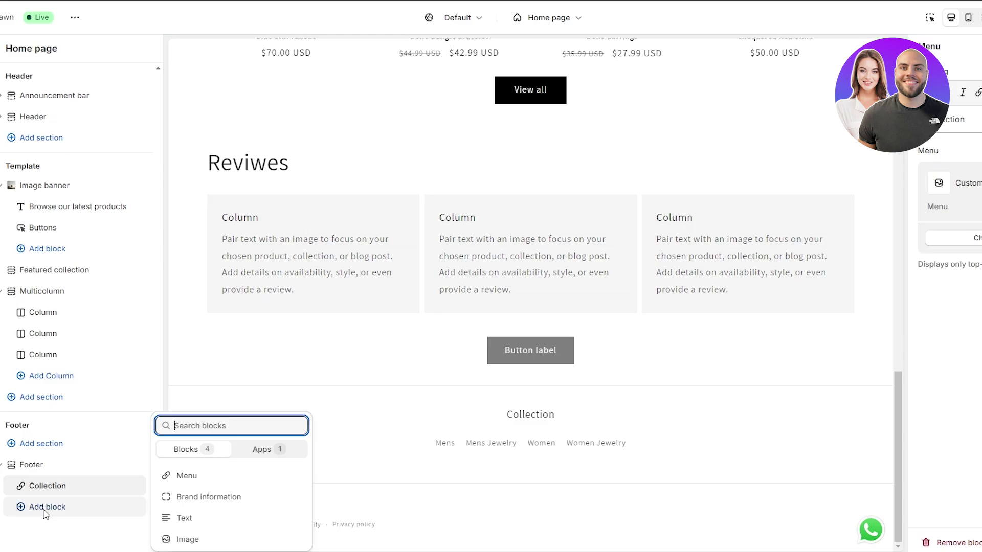
{"action": "left_click", "coordinate": [235, 498]}
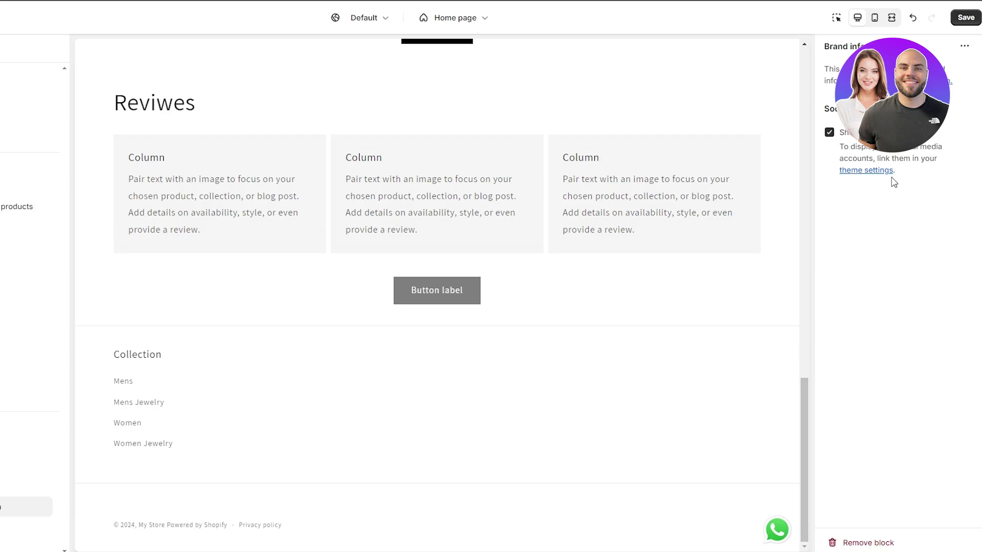
{"action": "left_click", "coordinate": [882, 172]}
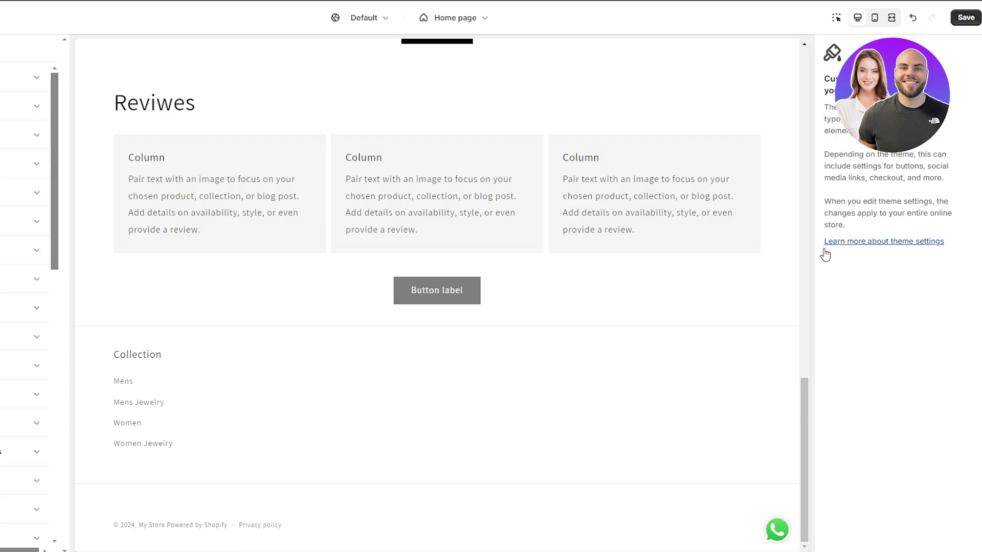
Enter Facebook, Instagram, YouTube and TikTok URLs under Social media and return to sections.
{"action": "left_click", "coordinate": [82, 507]}
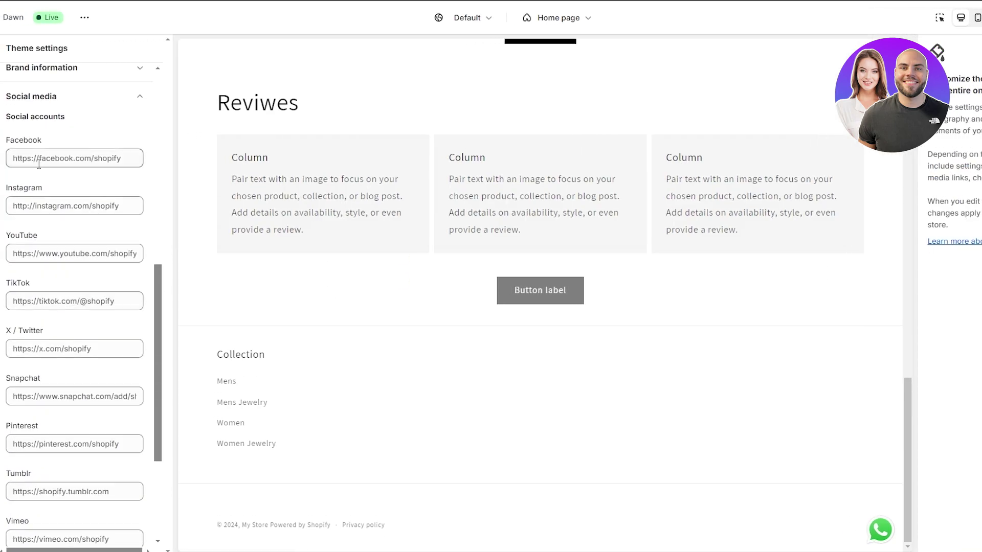
{"action": "left_click", "coordinate": [38, 163]}
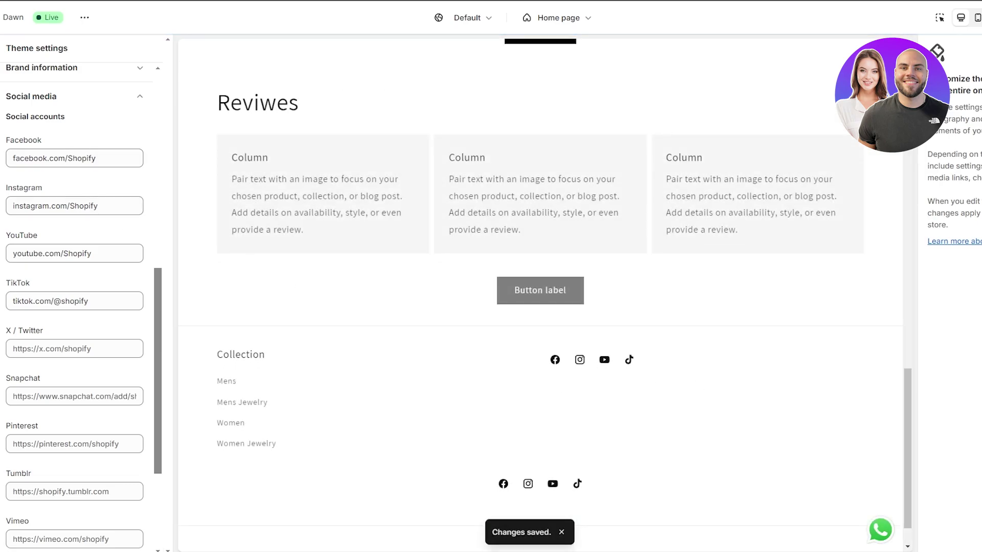
{"action": "key", "text": "ctrl+1"}
{"action": "scroll", "coordinate": [393, 443], "scroll_direction": "down", "scroll_amount": 1}
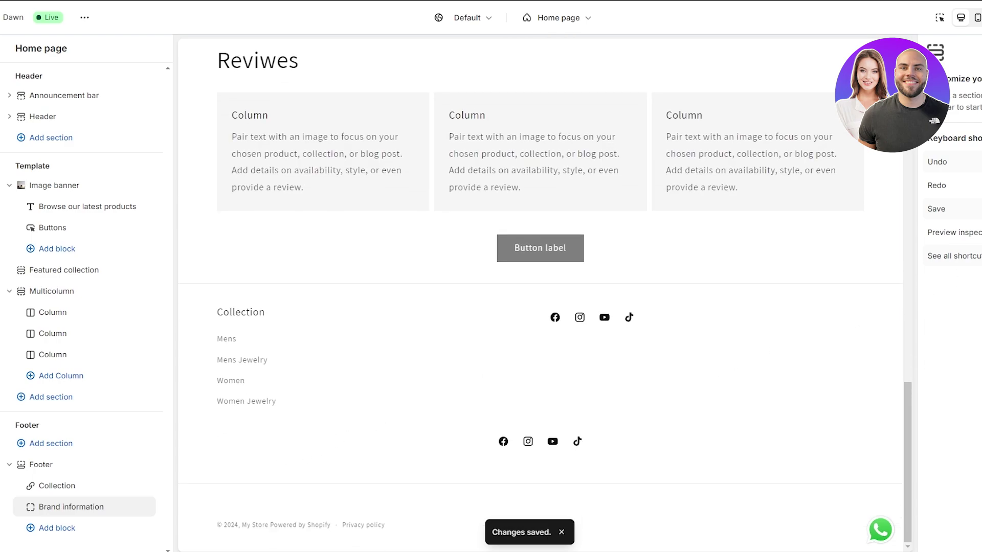
{"action": "left_click", "coordinate": [76, 488]}
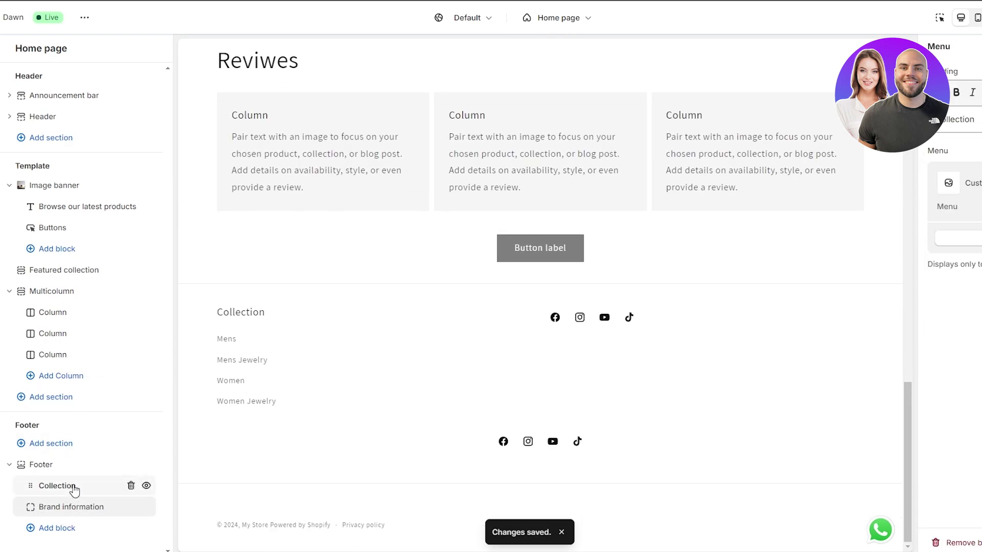
{"action": "left_click", "coordinate": [75, 513]}
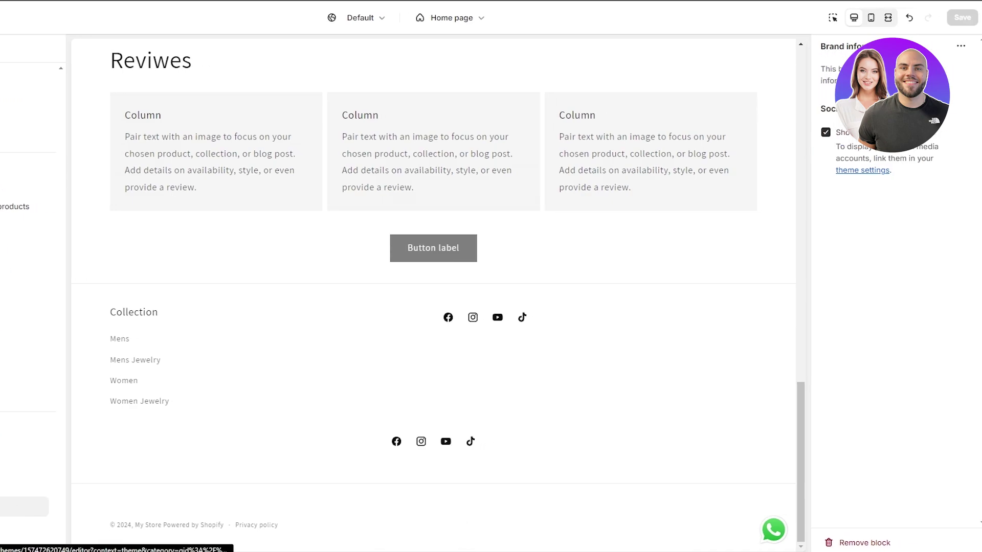
{"action": "left_click", "coordinate": [862, 171]}
{"action": "scroll", "coordinate": [71, 389], "scroll_direction": "down", "scroll_amount": 5}
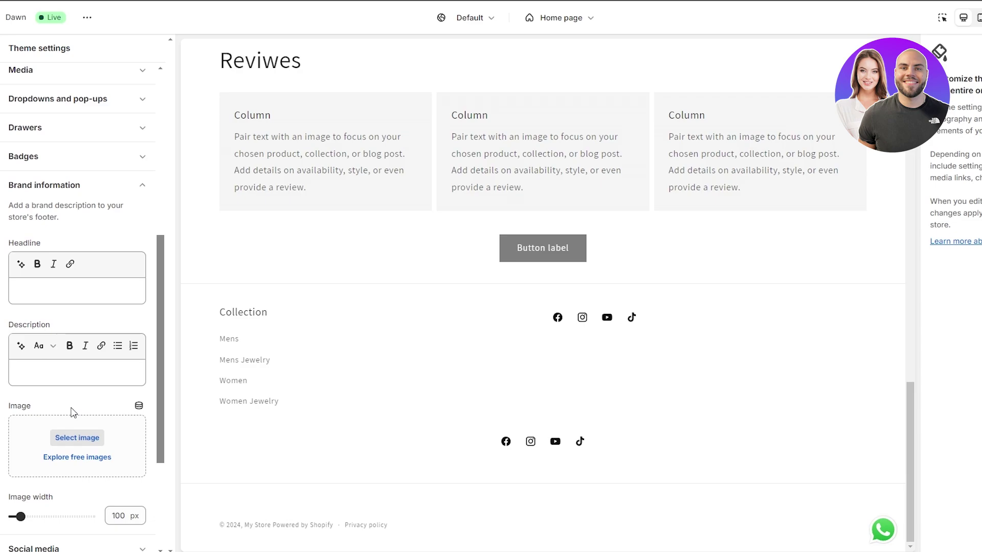
{"action": "scroll", "coordinate": [53, 317], "scroll_direction": "down", "scroll_amount": 4}
{"action": "scroll", "coordinate": [68, 262], "scroll_direction": "up", "scroll_amount": 2}
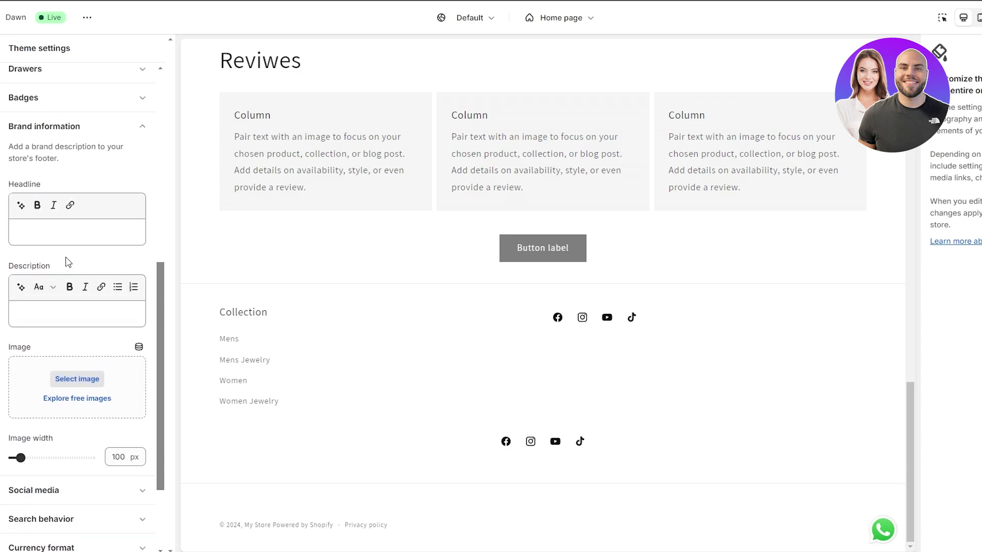
{"action": "left_click", "coordinate": [53, 236]}
{"action": "left_click", "coordinate": [51, 314]}
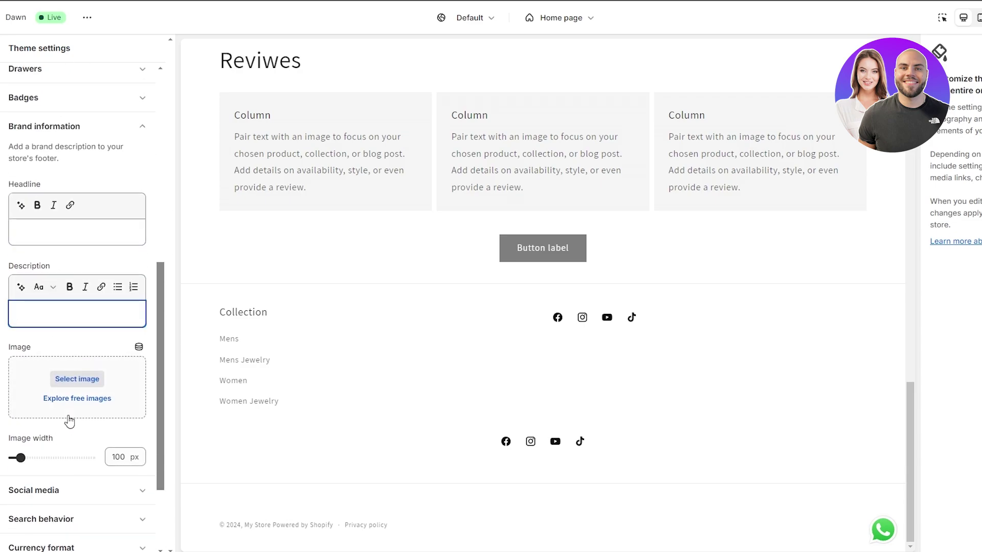
{"action": "left_click", "coordinate": [53, 244]}
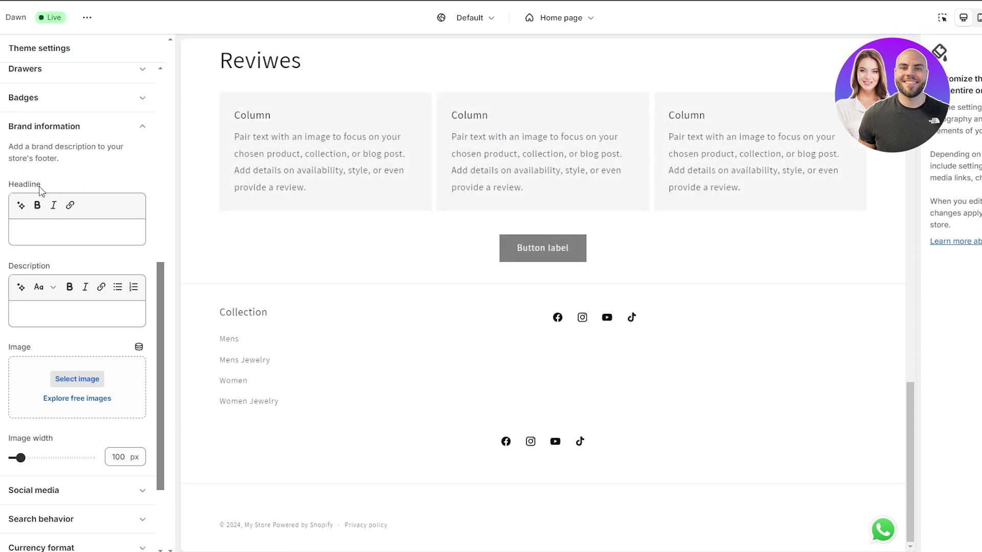
{"action": "scroll", "coordinate": [23, 128], "scroll_direction": "up", "scroll_amount": 2}
{"action": "left_click", "coordinate": [6, 57]}
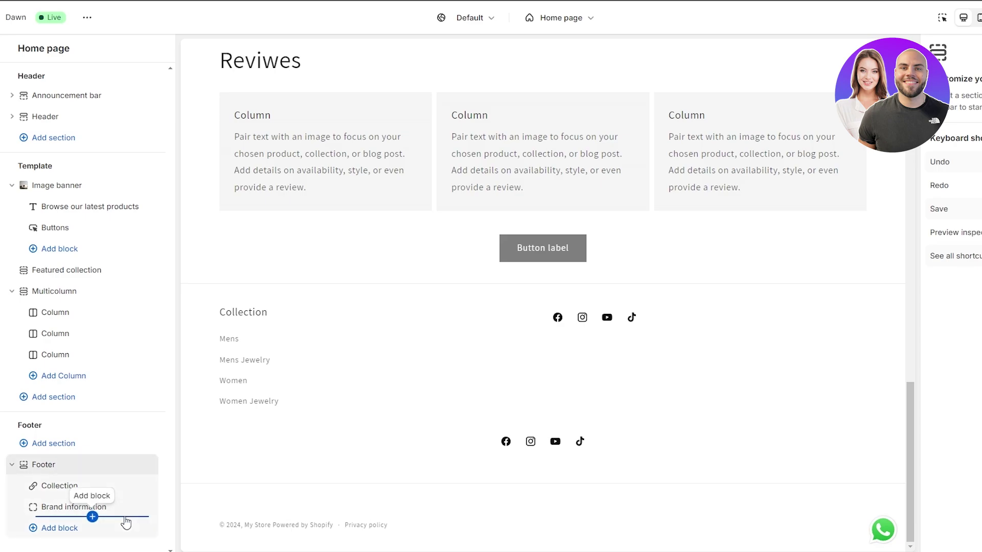
Set the brand headline to bold 'Urban Threads' and the image width to 50 px.
{"action": "left_click", "coordinate": [49, 508]}
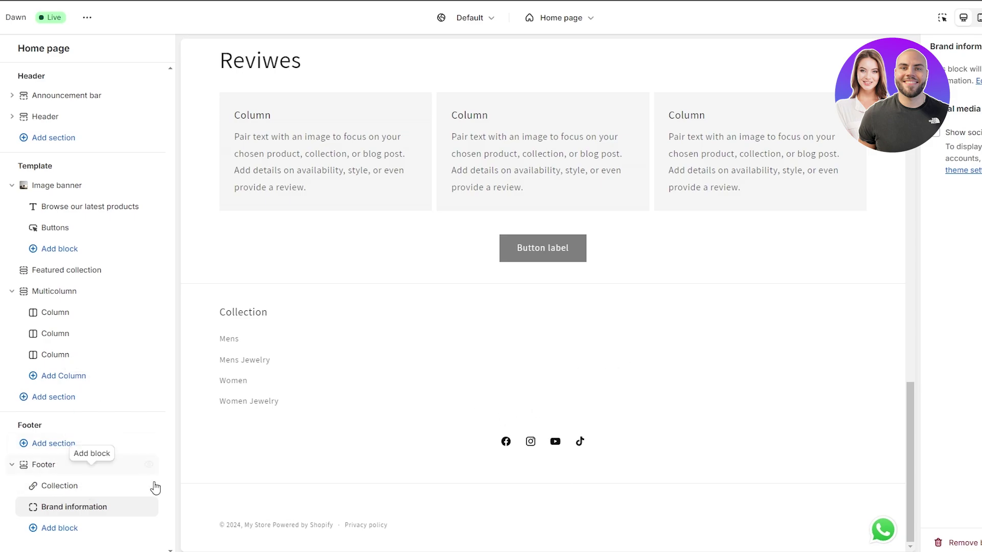
{"action": "left_click", "coordinate": [962, 170]}
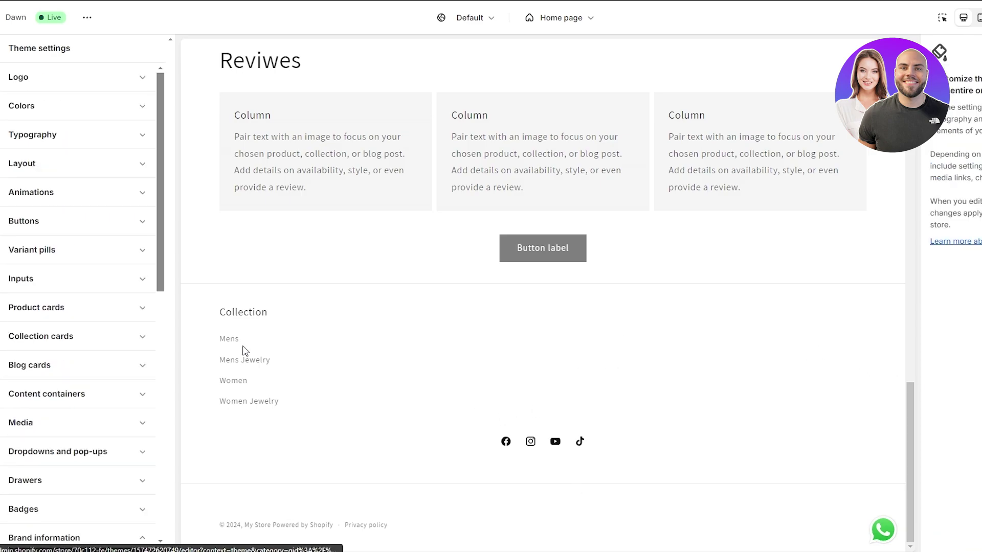
{"action": "scroll", "coordinate": [61, 309], "scroll_direction": "up", "scroll_amount": 2}
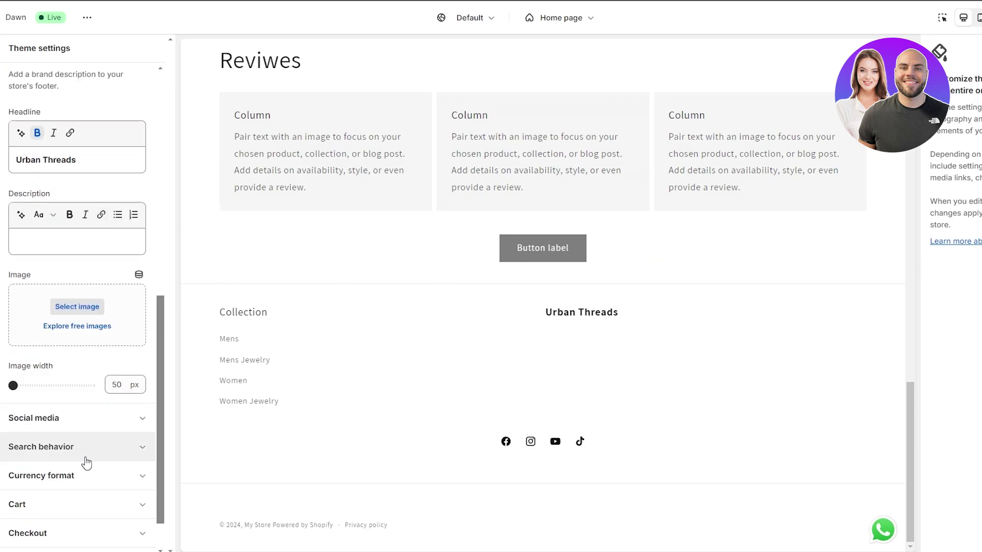
{"action": "scroll", "coordinate": [241, 481], "scroll_direction": "up", "scroll_amount": 3}
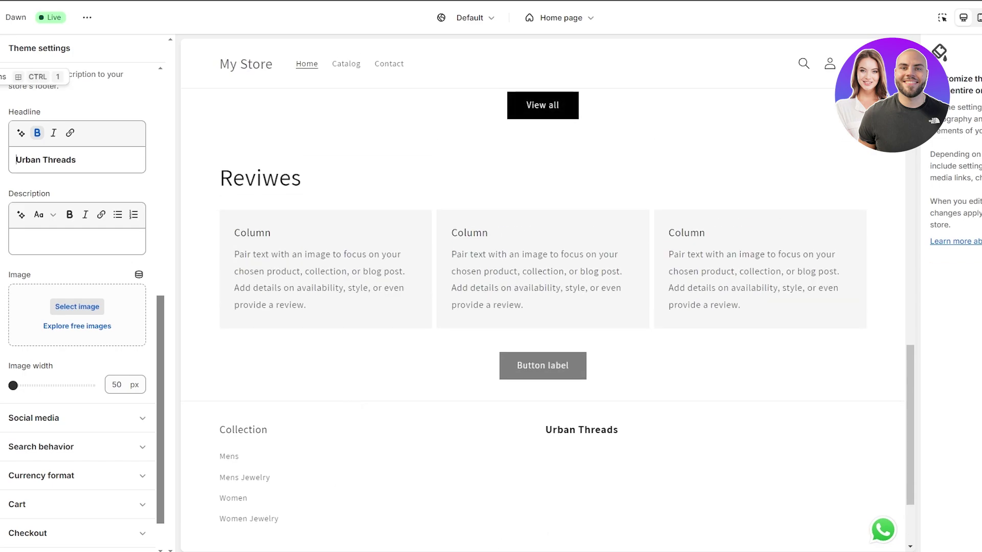
{"action": "left_click", "coordinate": [20, 48]}
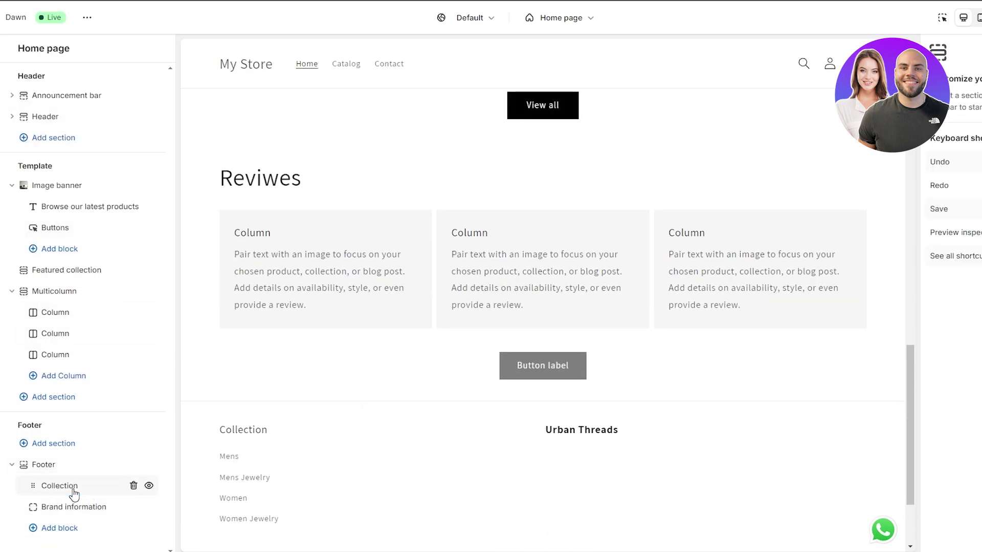
Add an Email signup section to the footer area.
{"action": "left_click", "coordinate": [77, 528]}
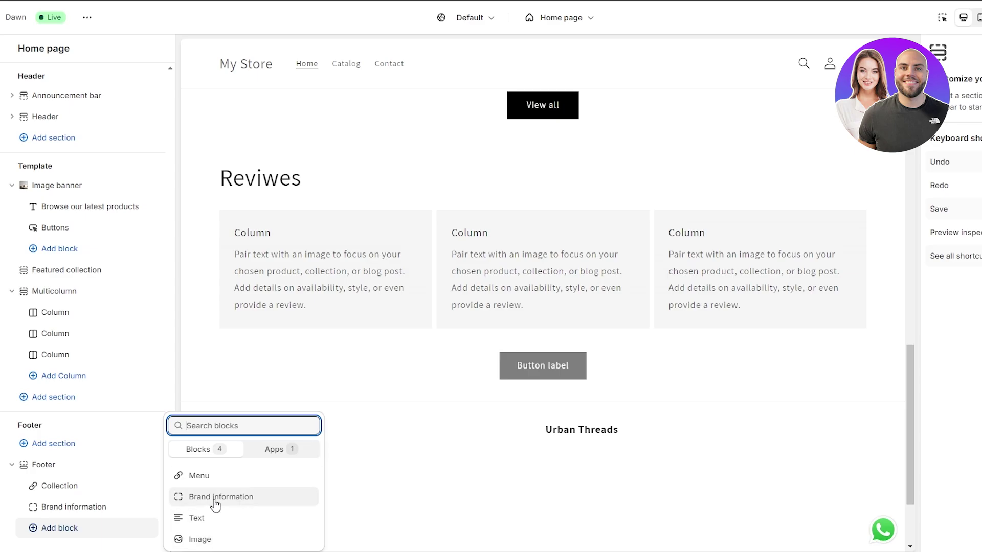
{"action": "left_click", "coordinate": [53, 444]}
{"action": "left_click", "coordinate": [54, 444]}
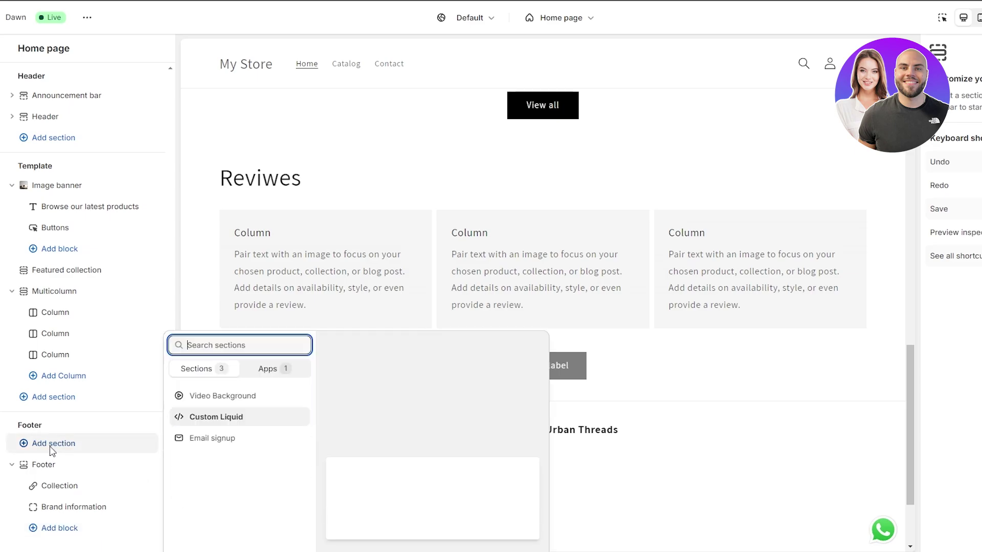
{"action": "left_click", "coordinate": [219, 326]}
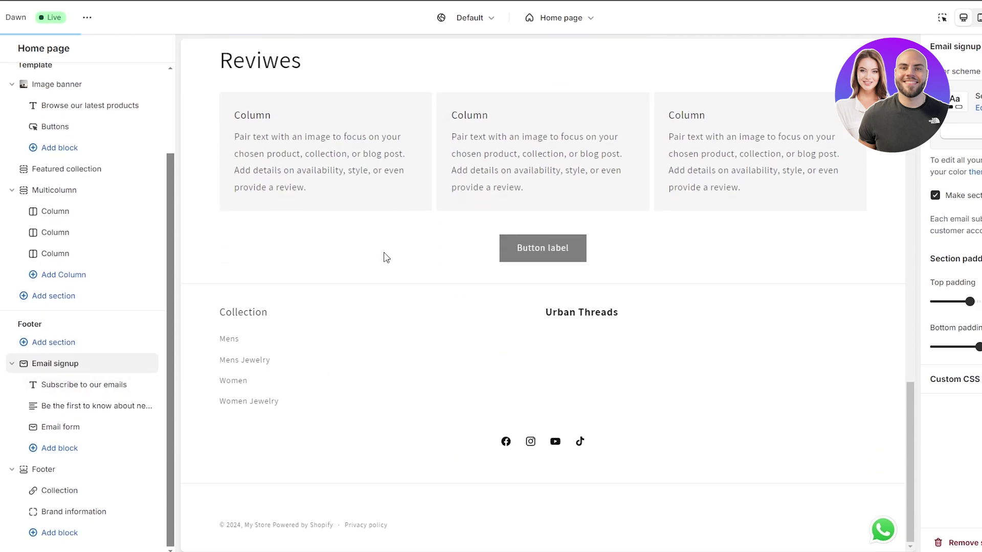
Move the Email signup section below the Footer, then remove it.
{"action": "scroll", "coordinate": [547, 293], "scroll_direction": "down", "scroll_amount": 2}
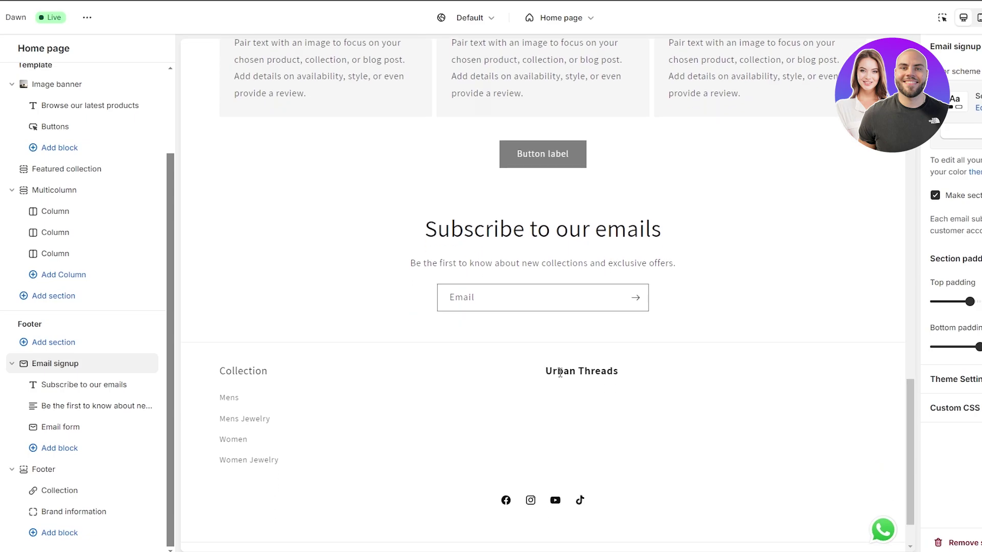
{"action": "scroll", "coordinate": [601, 391], "scroll_direction": "down", "scroll_amount": 1}
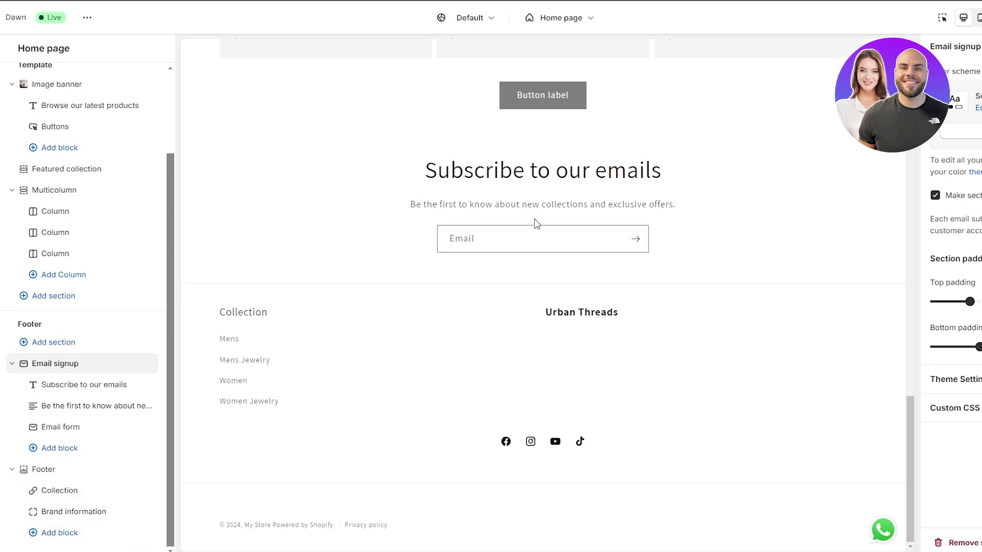
{"action": "left_click_drag", "start_coordinate": [21, 365], "coordinate": [34, 476]}
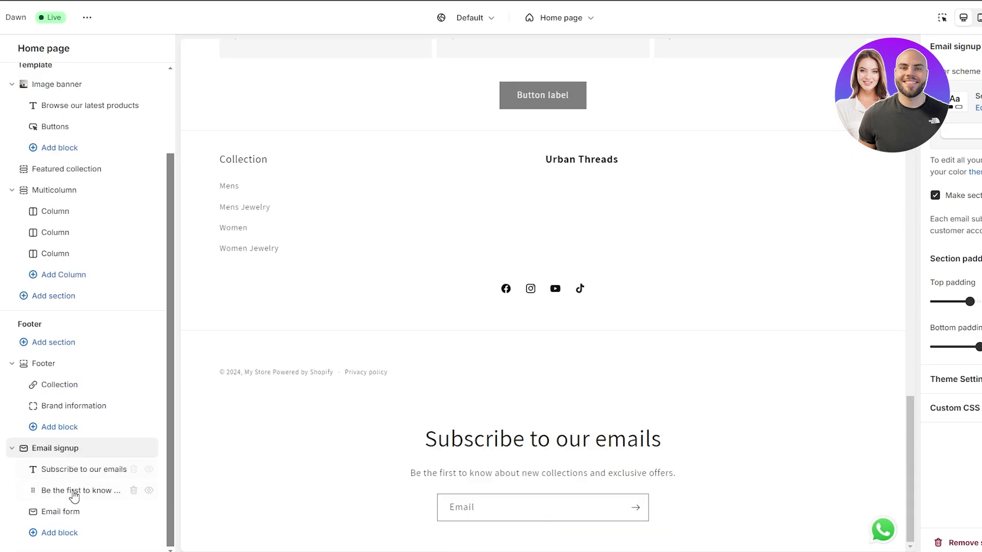
{"action": "left_click", "coordinate": [17, 454]}
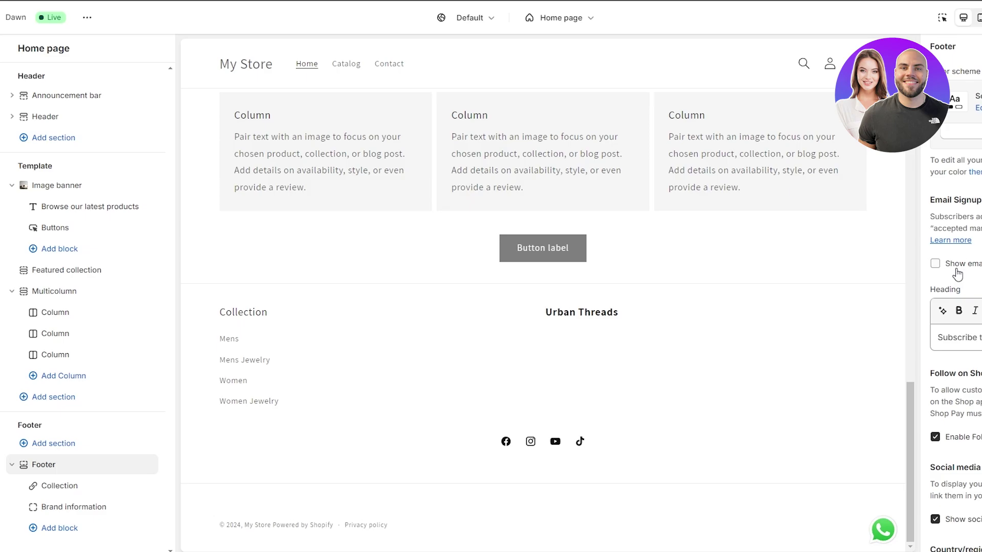
Turn on Show email signup in the Footer section and save the theme.
{"action": "left_click", "coordinate": [936, 264]}
{"action": "scroll", "coordinate": [979, 275], "scroll_direction": "down", "scroll_amount": 1}
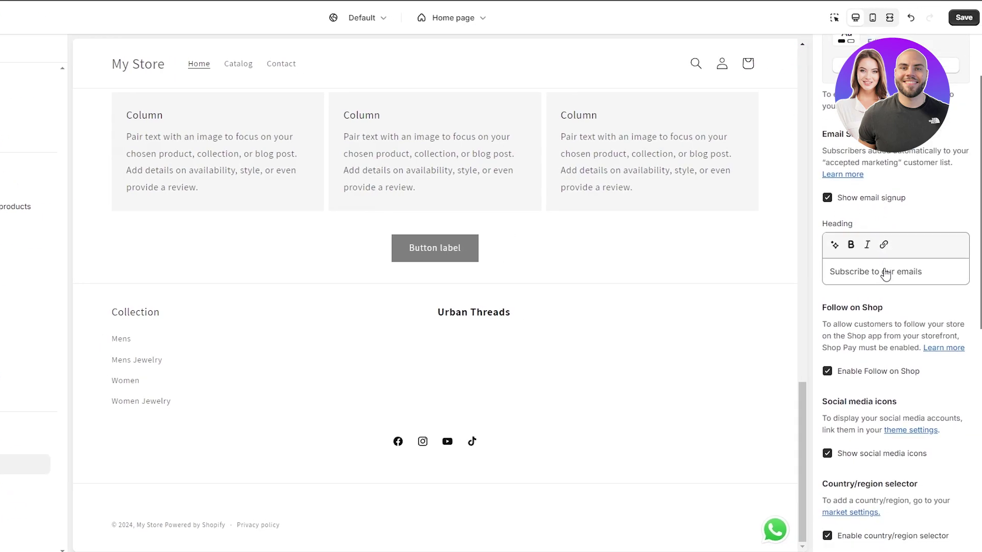
{"action": "scroll", "coordinate": [885, 275], "scroll_direction": "down", "scroll_amount": 1}
{"action": "left_click", "coordinate": [964, 17]}
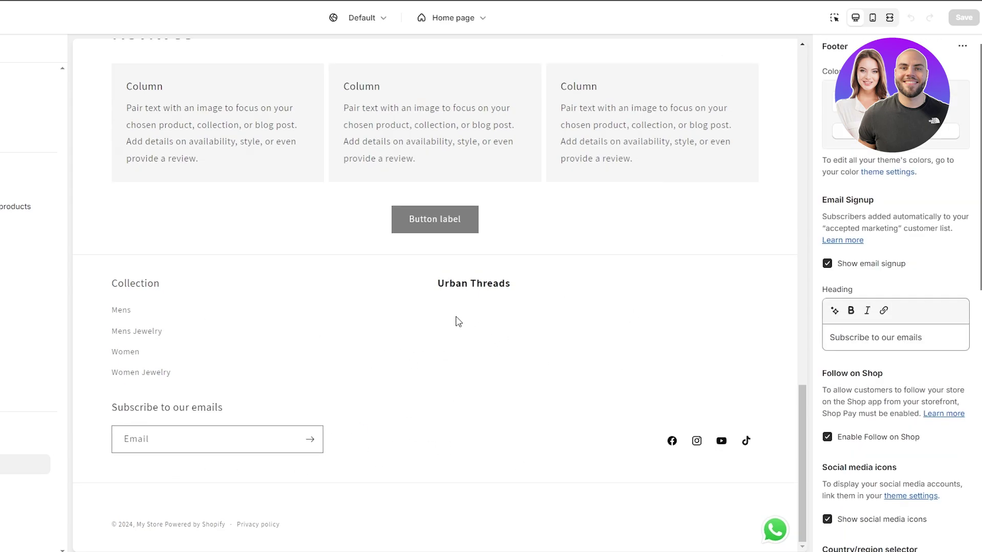
{"action": "scroll", "coordinate": [911, 240], "scroll_direction": "down", "scroll_amount": 2}
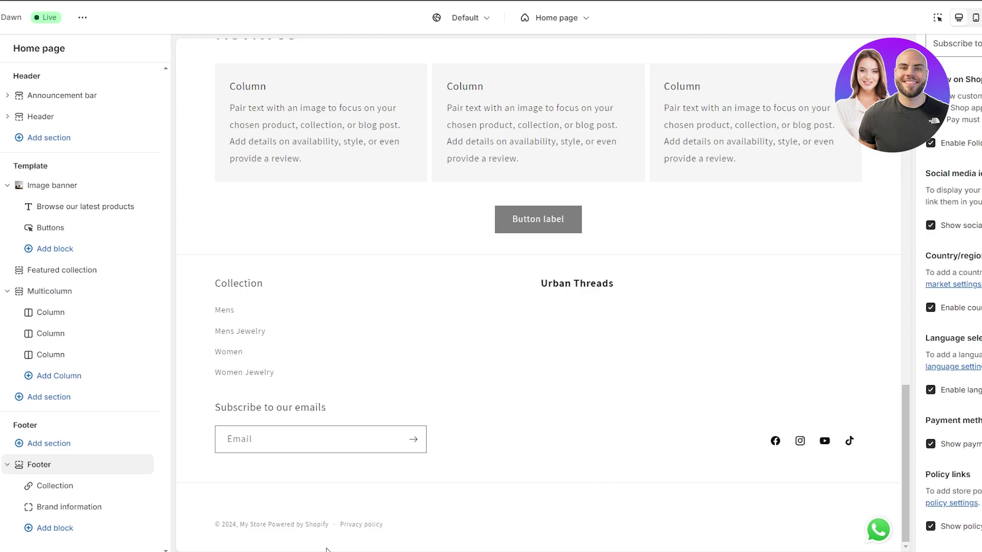
{"action": "scroll", "coordinate": [644, 429], "scroll_direction": "up", "scroll_amount": 10}
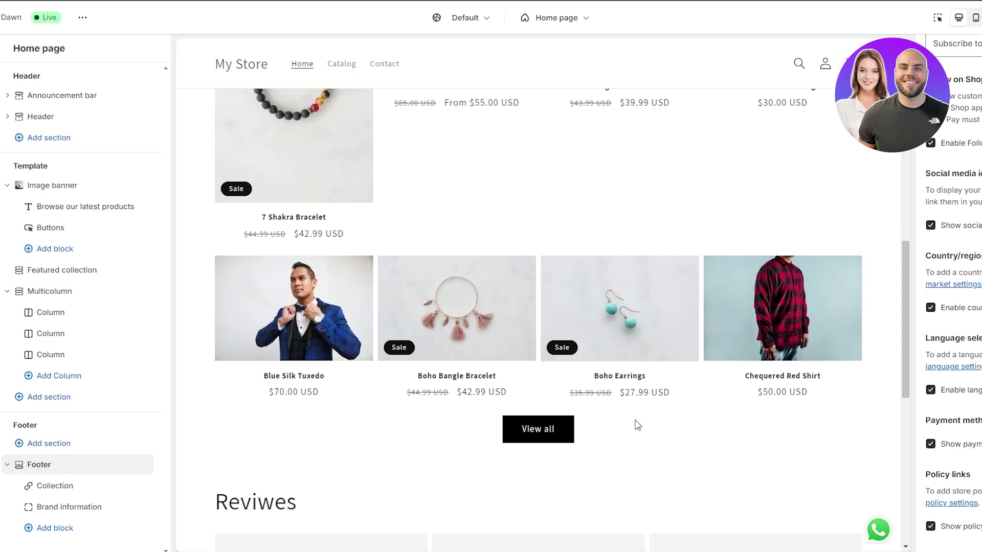
{"action": "scroll", "coordinate": [638, 426], "scroll_direction": "up", "scroll_amount": 10}
{"action": "scroll", "coordinate": [636, 422], "scroll_direction": "down", "scroll_amount": 2}
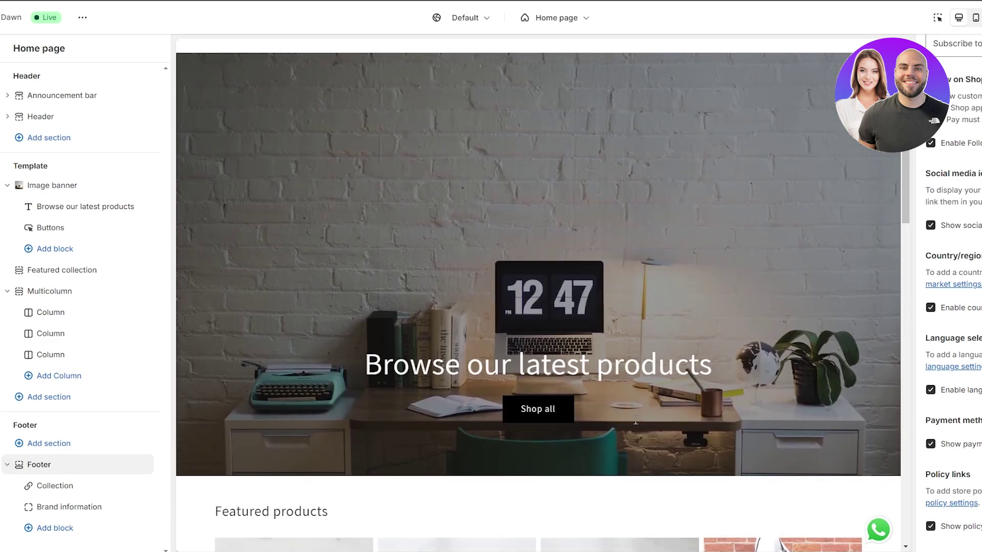
{"action": "scroll", "coordinate": [636, 423], "scroll_direction": "down", "scroll_amount": 2}
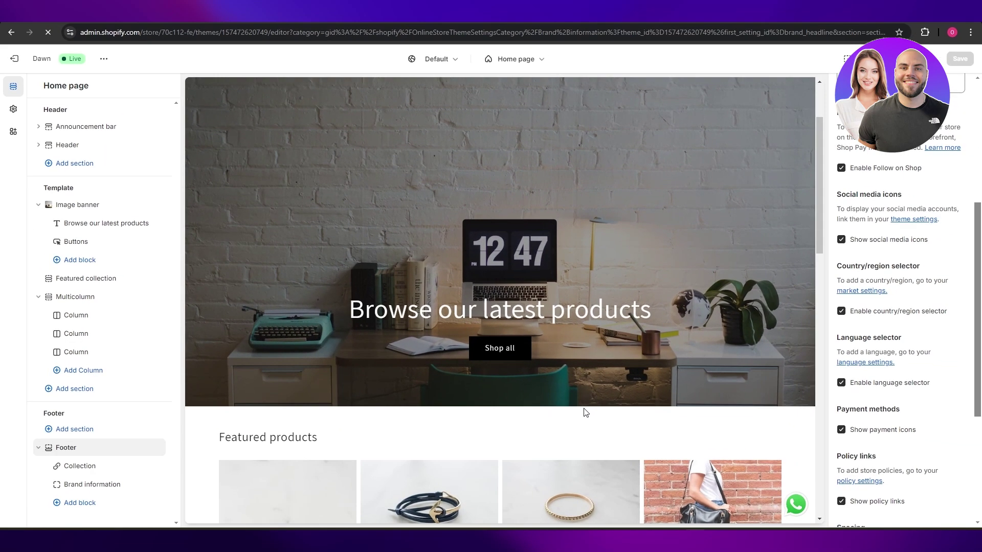